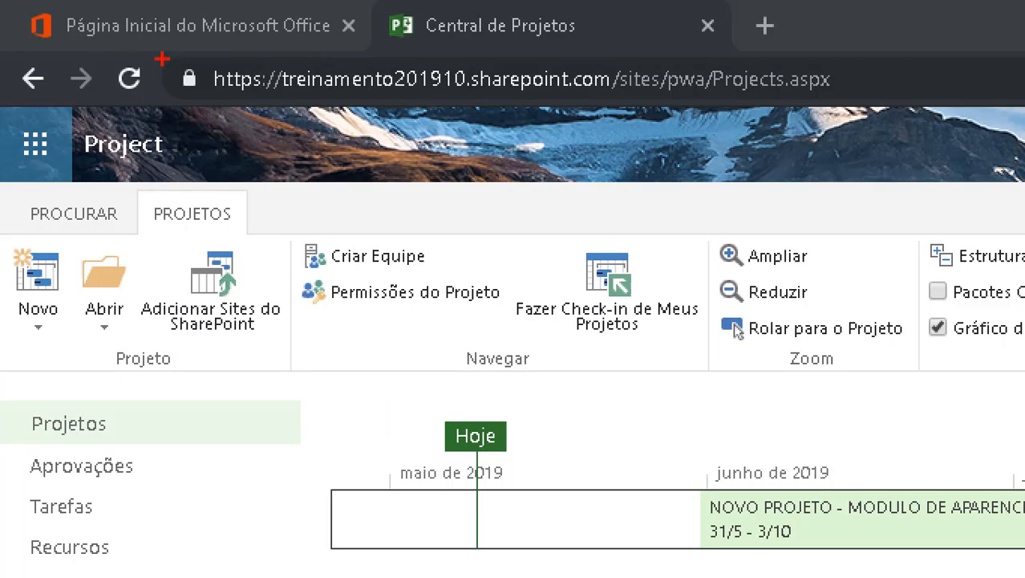
# Open the Central de Projetos page and highlight its title.
pyautogui.moveTo(199, 53)
pyautogui.mouseDown()
pyautogui.moveTo(207, 98)
pyautogui.moveTo(405, 113)
pyautogui.moveTo(895, 114)
pyautogui.moveTo(725, 56)
pyautogui.moveTo(165, 59)
pyautogui.mouseUp()
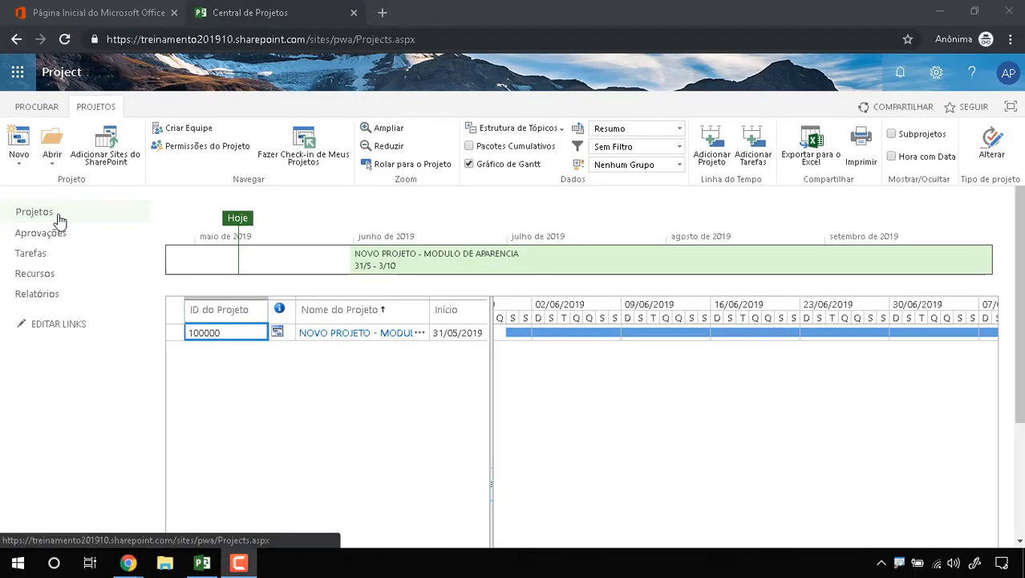
pyautogui.click(56, 218)
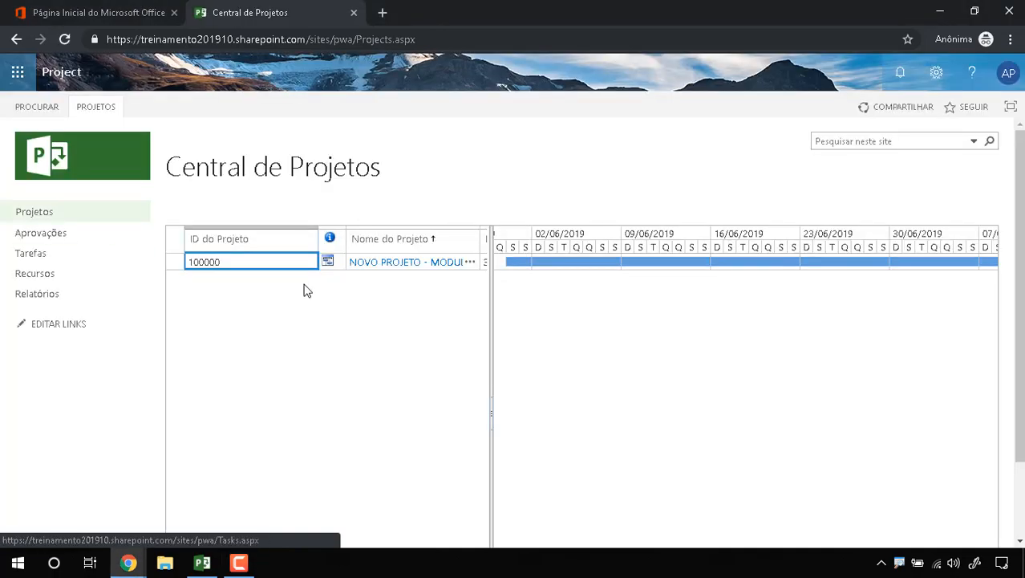
pyautogui.moveTo(183, 169); pyautogui.dragTo(380, 181)
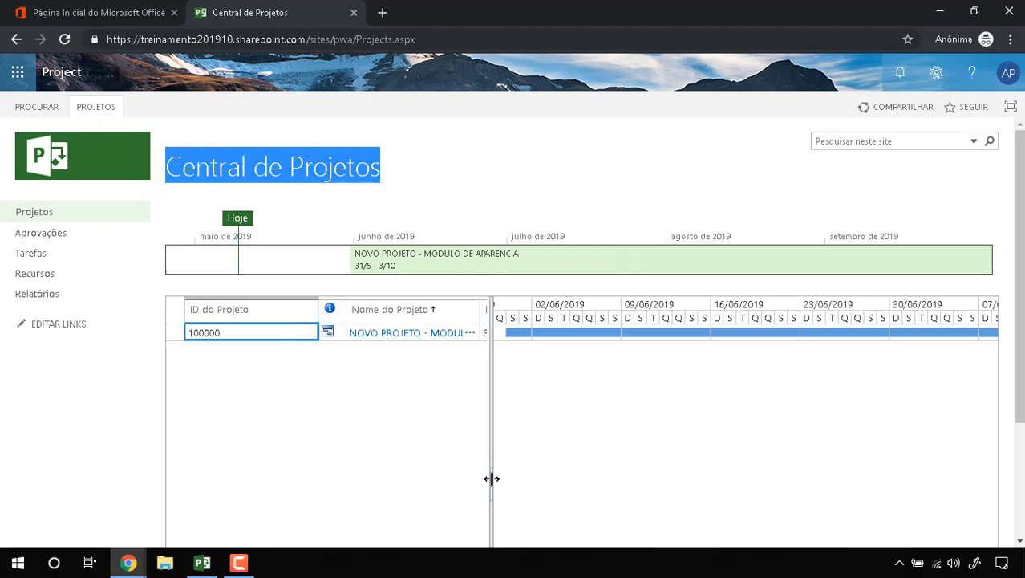
# Widen the project table to include the Início column and list the views available for Central de Projetos.
pyautogui.moveTo(490, 478); pyautogui.dragTo(584, 465)
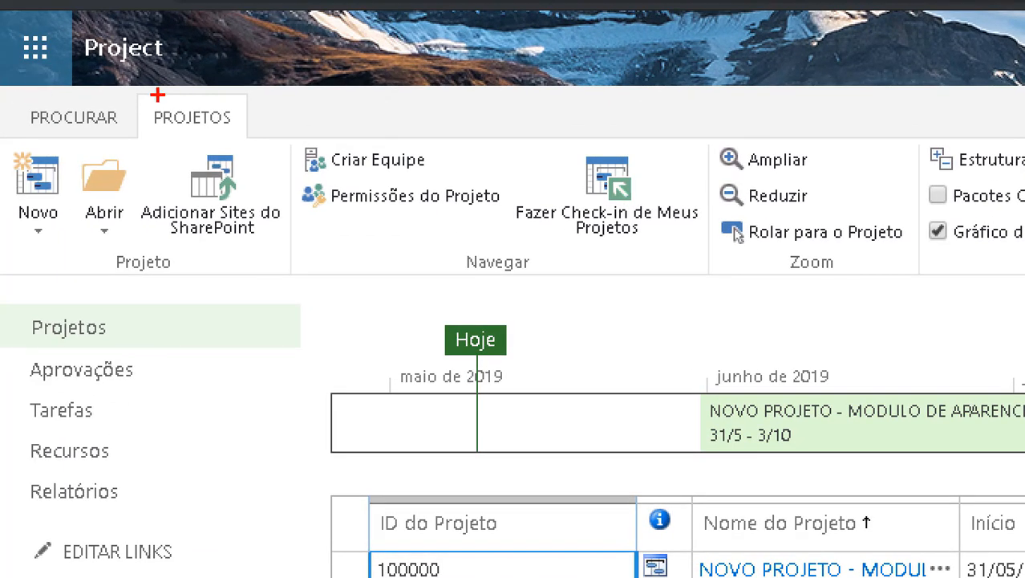
pyautogui.moveTo(157, 94)
pyautogui.mouseDown()
pyautogui.moveTo(201, 132)
pyautogui.moveTo(168, 65)
pyautogui.mouseUp()
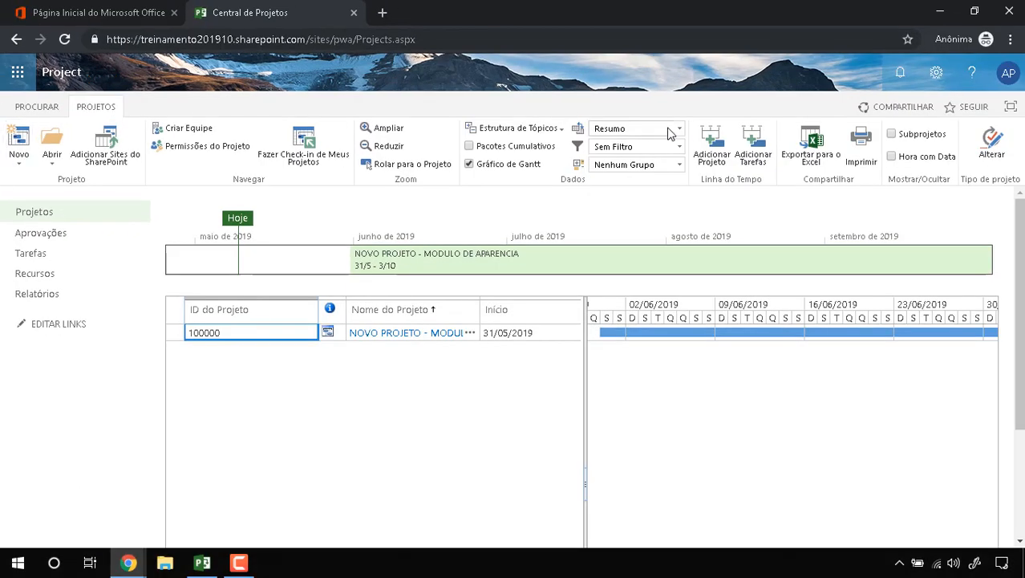
pyautogui.click(679, 131)
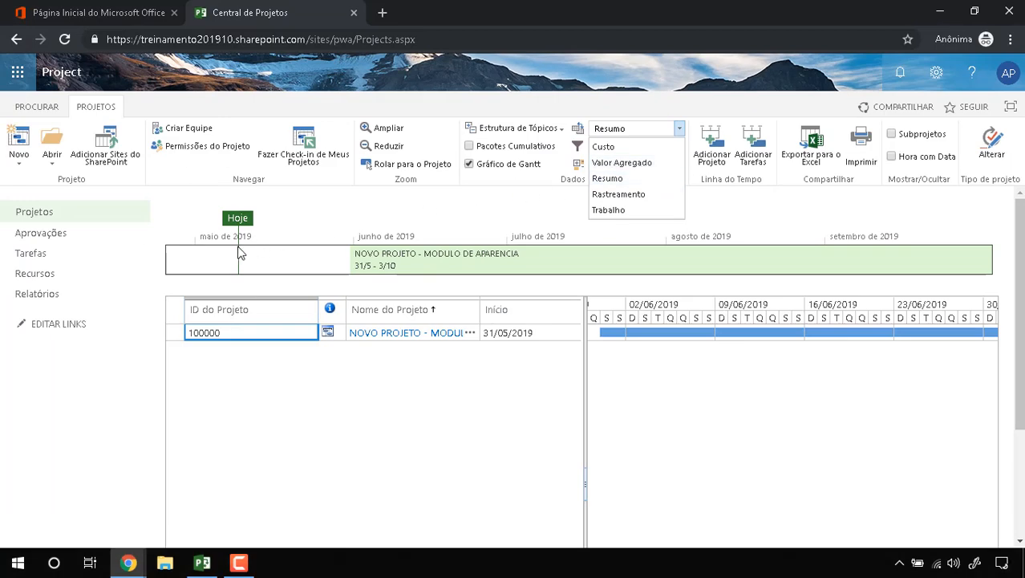
# Open the schedule of NOVO PROJETO - MODULO DE APARENCIA and look through its project, page and task commands.
pyautogui.click(423, 333)
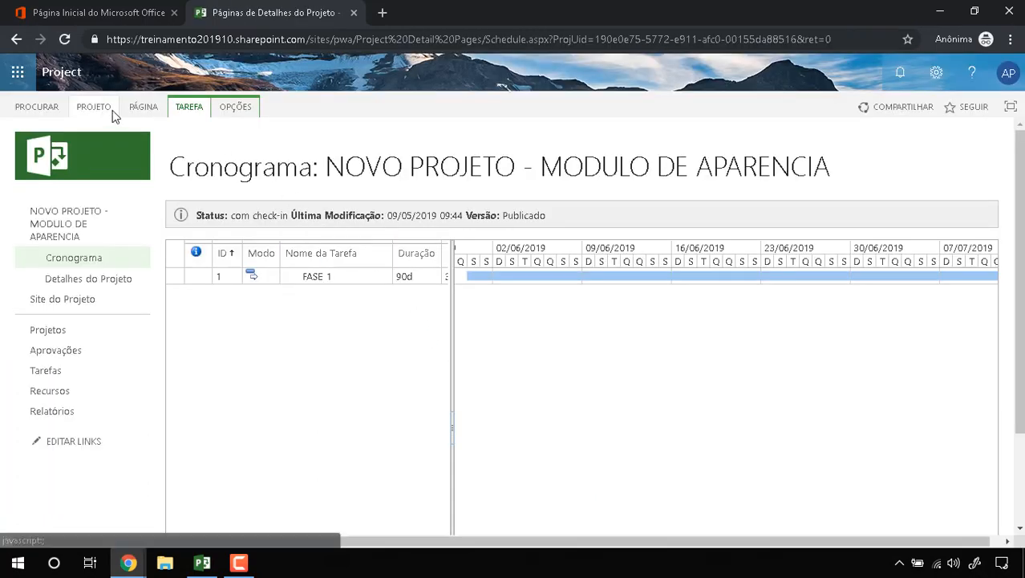
pyautogui.click(89, 110)
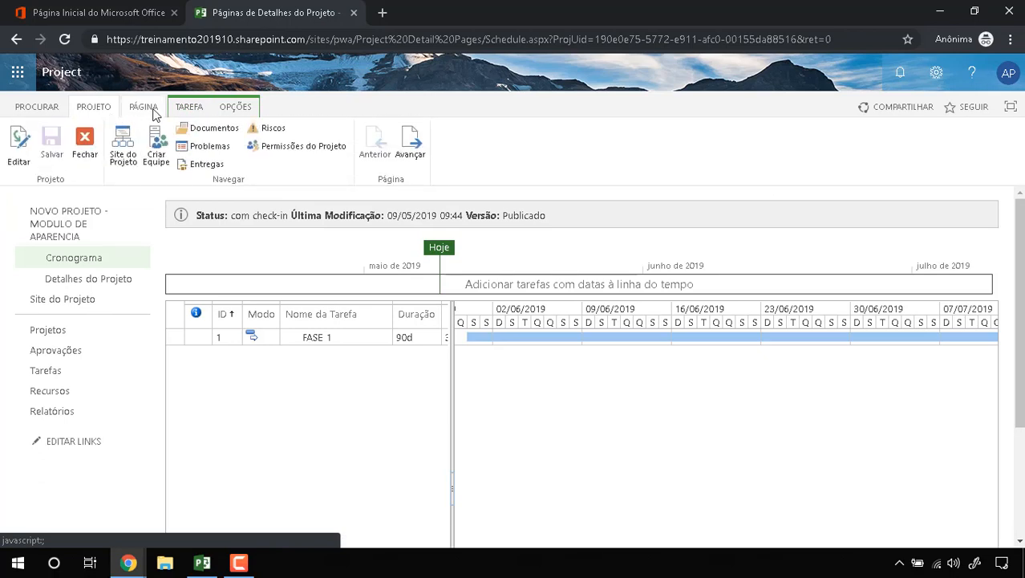
pyautogui.click(149, 110)
pyautogui.click(187, 111)
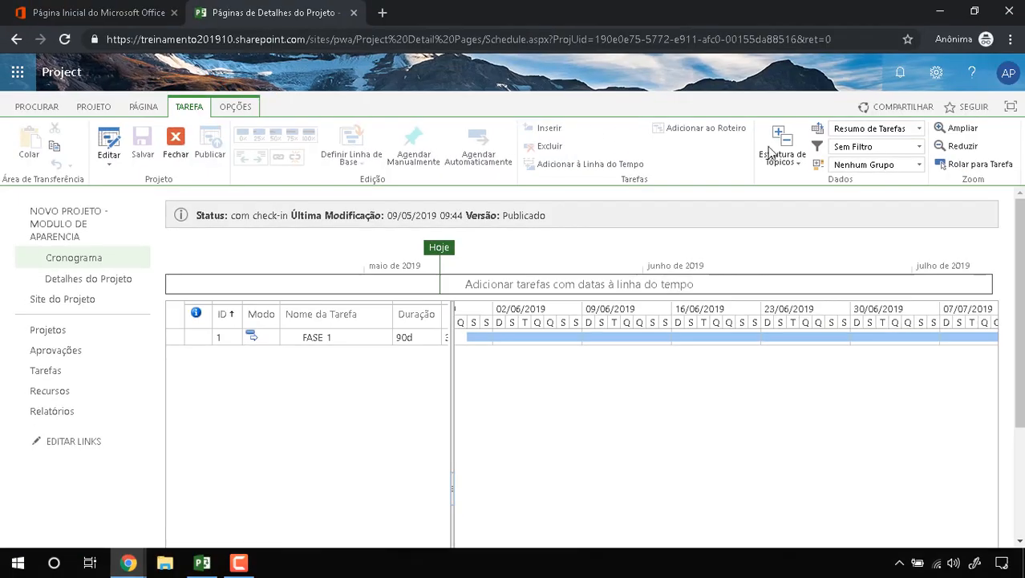
# Examine the list of views available for the project schedule.
pyautogui.click(899, 132)
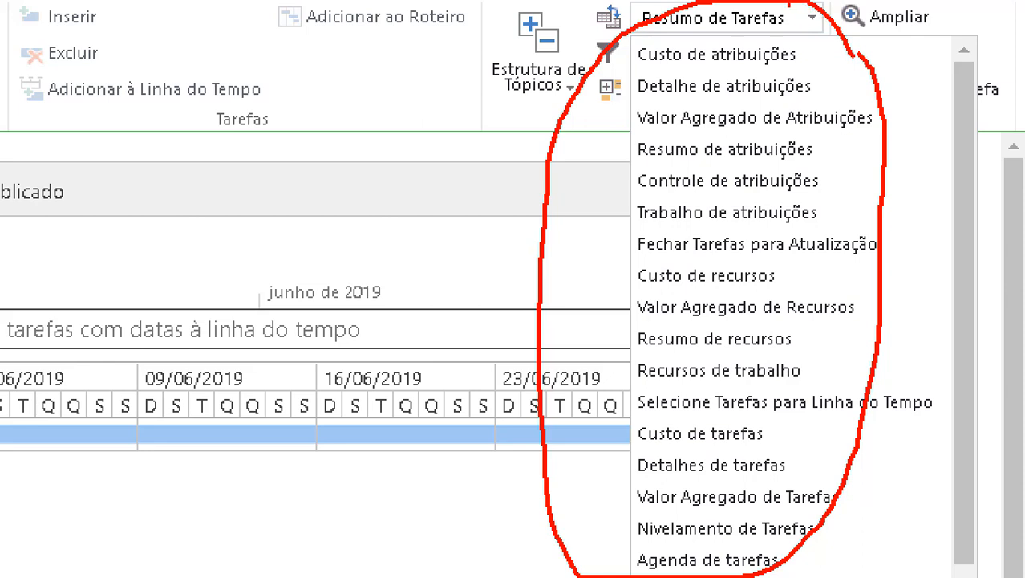
pyautogui.press('Escape')
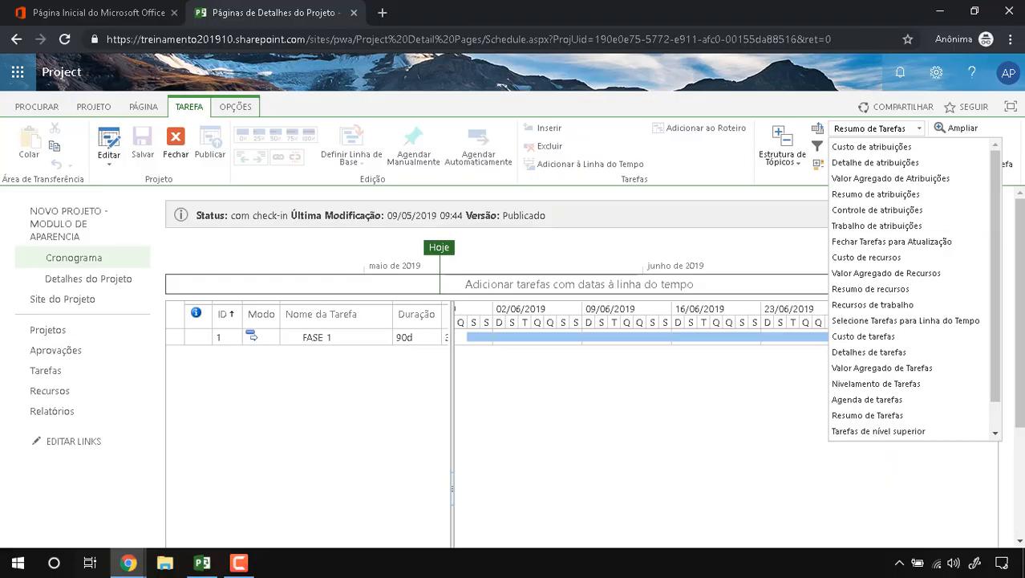
pyautogui.moveTo(994, 223)
pyautogui.mouseDown()
pyautogui.moveTo(997, 234)
pyautogui.moveTo(996, 218)
pyautogui.mouseUp()
# Widen the schedule table, switch to the Custo de atribuições view, and widen that view's table too.
pyautogui.moveTo(453, 434); pyautogui.dragTo(622, 459)
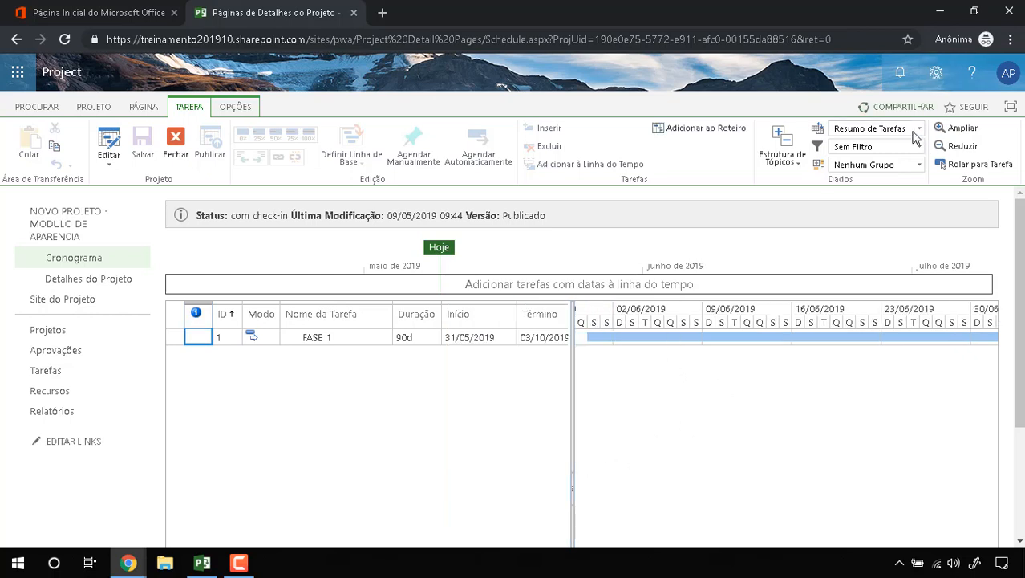
pyautogui.click(918, 132)
pyautogui.click(908, 152)
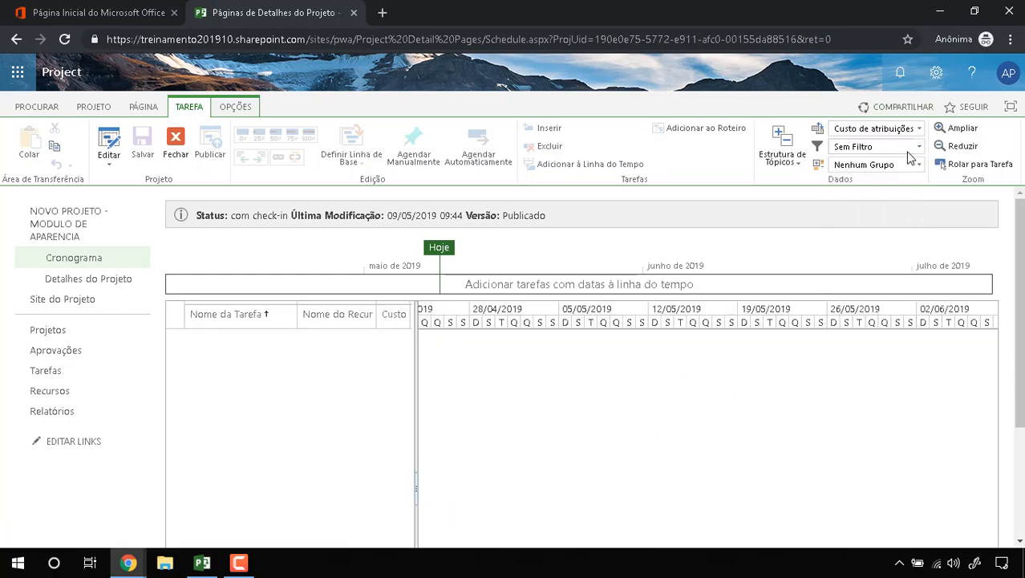
pyautogui.moveTo(415, 468); pyautogui.dragTo(537, 442)
# Switch the schedule to the Detalhes de tarefas view and widen its table to show the delay and duration columns.
pyautogui.click(918, 130)
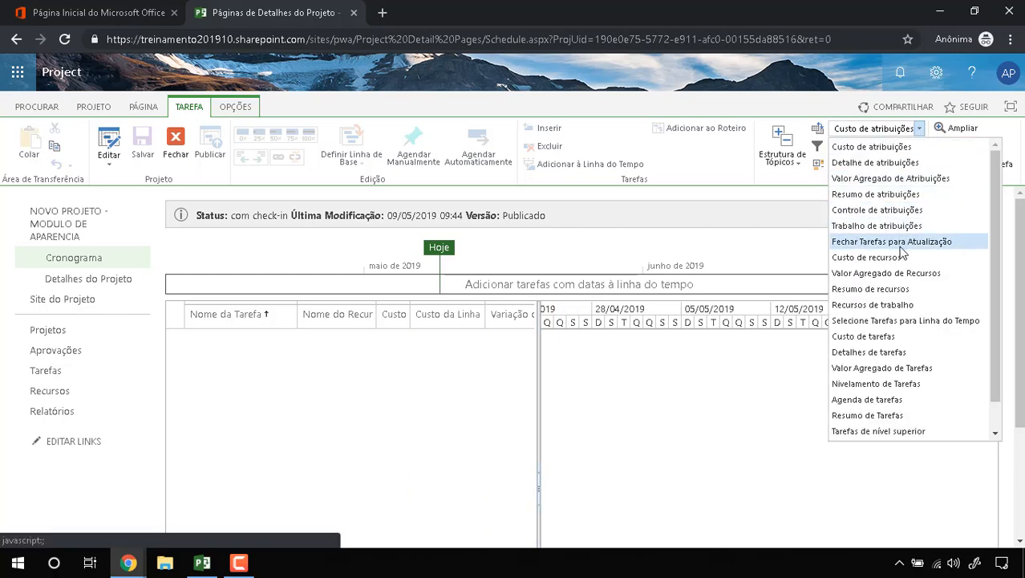
pyautogui.scroll(-1, 908, 298)
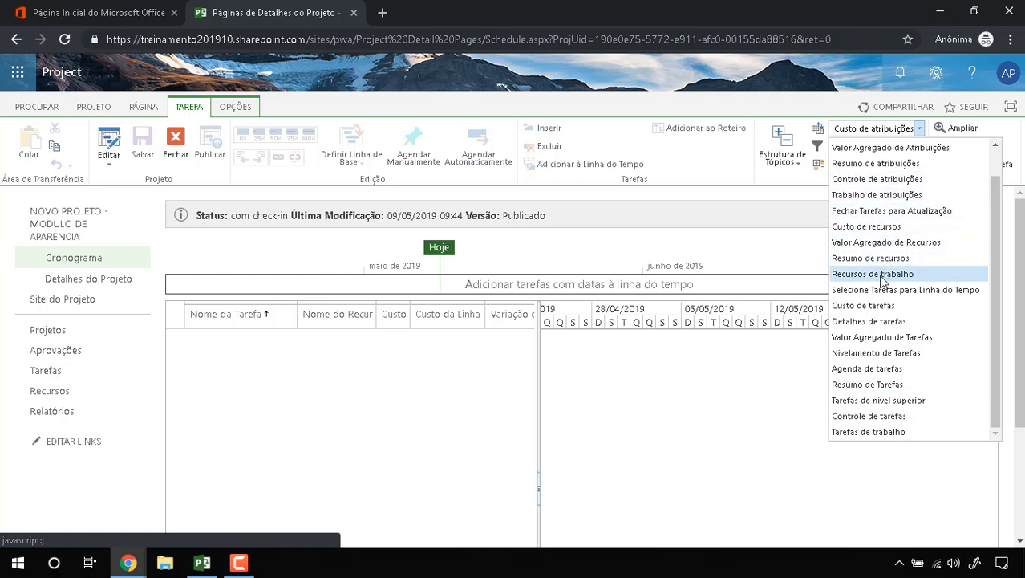
pyautogui.click(878, 321)
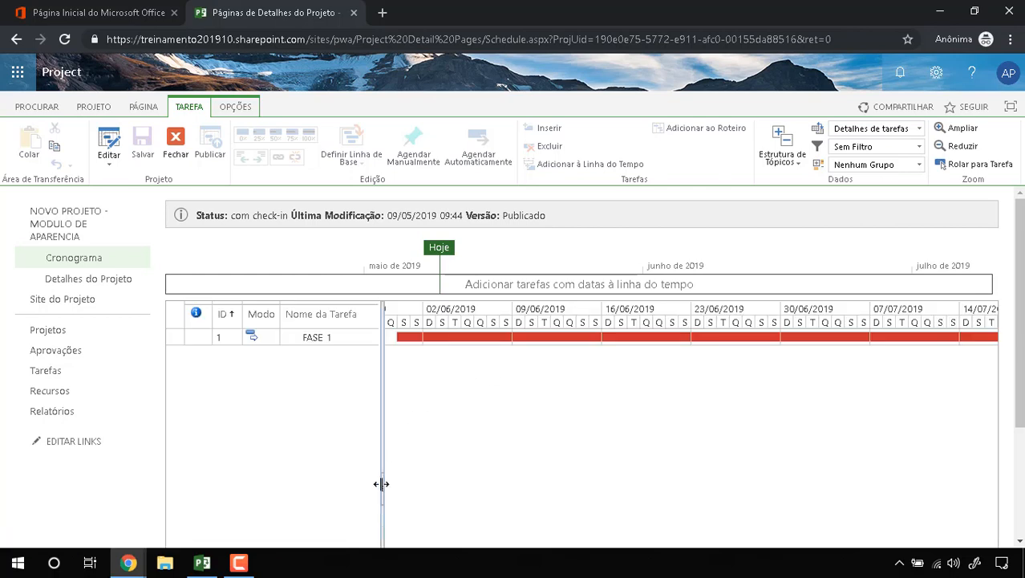
pyautogui.moveTo(381, 481); pyautogui.dragTo(501, 470)
# Review the full list of assignment, resource and task views for the schedule, keeping Detalhes de tarefas selected.
pyautogui.click(872, 136)
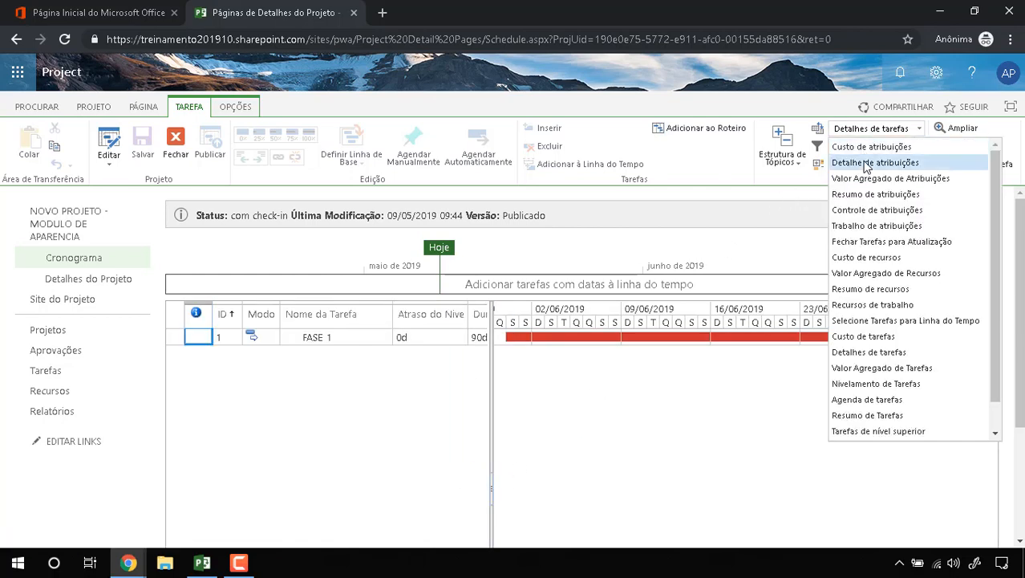
pyautogui.scroll(-1, 907, 256)
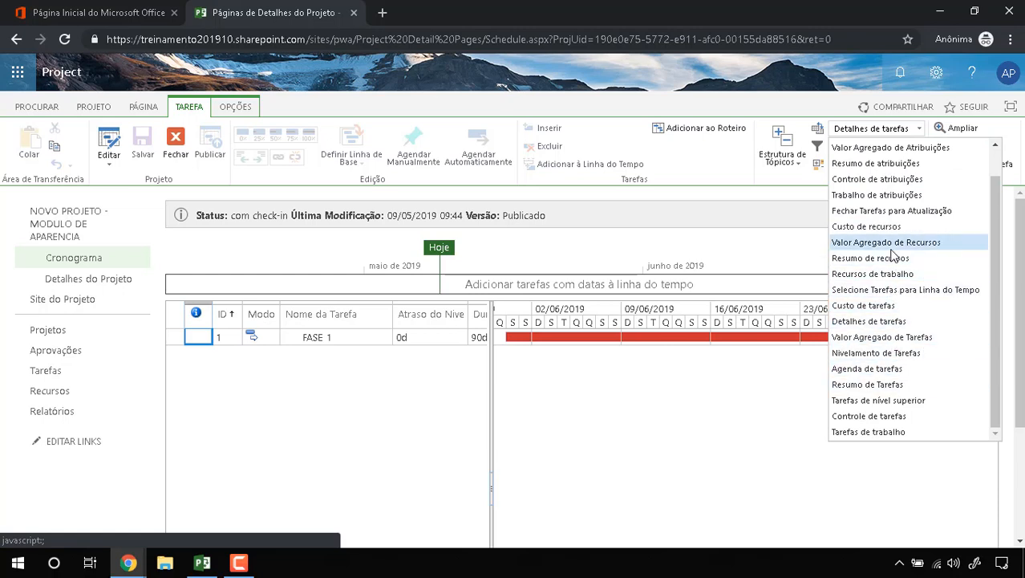
pyautogui.scroll(1, 890, 205)
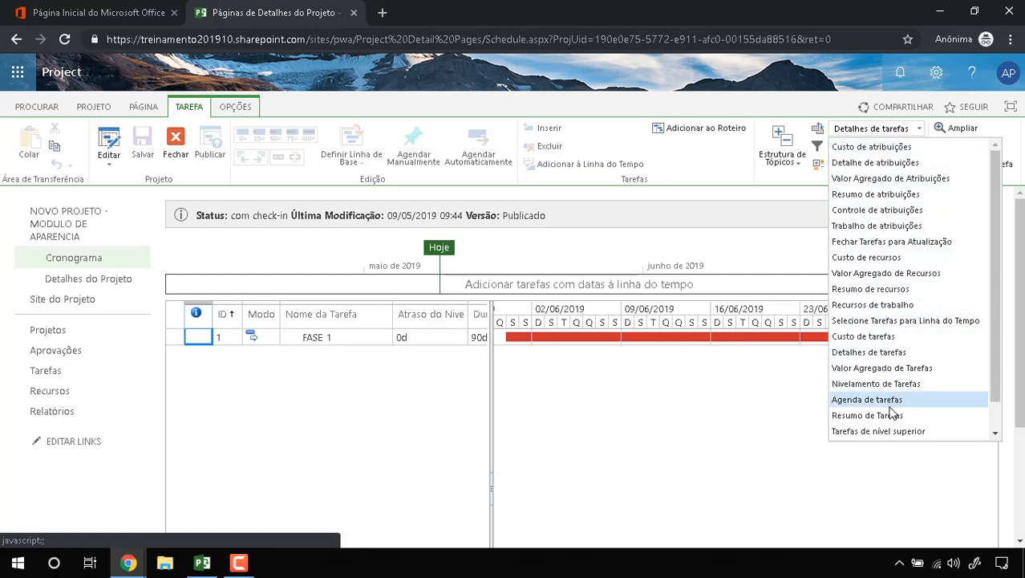
pyautogui.scroll(-1, 897, 394)
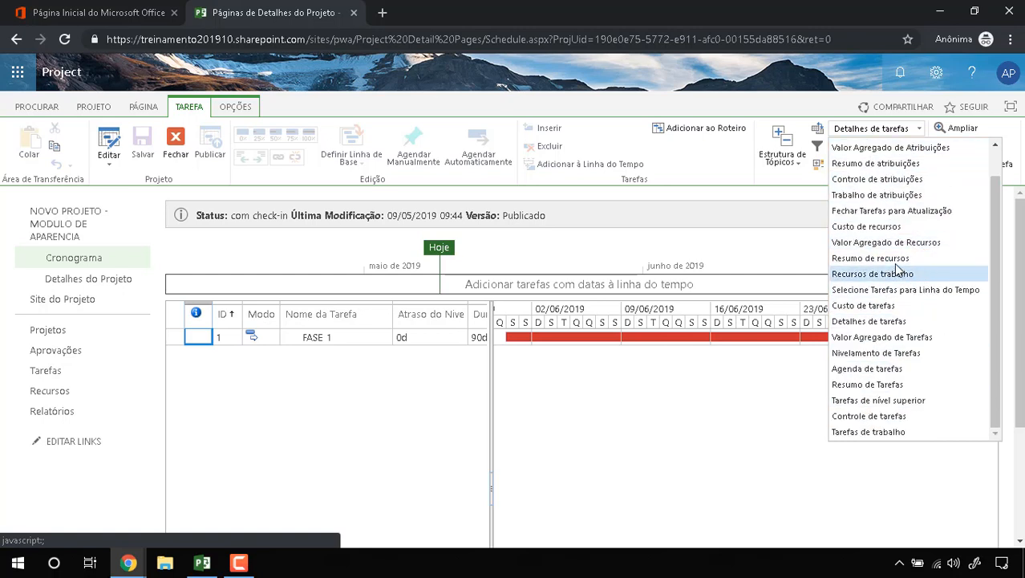
pyautogui.click(754, 449)
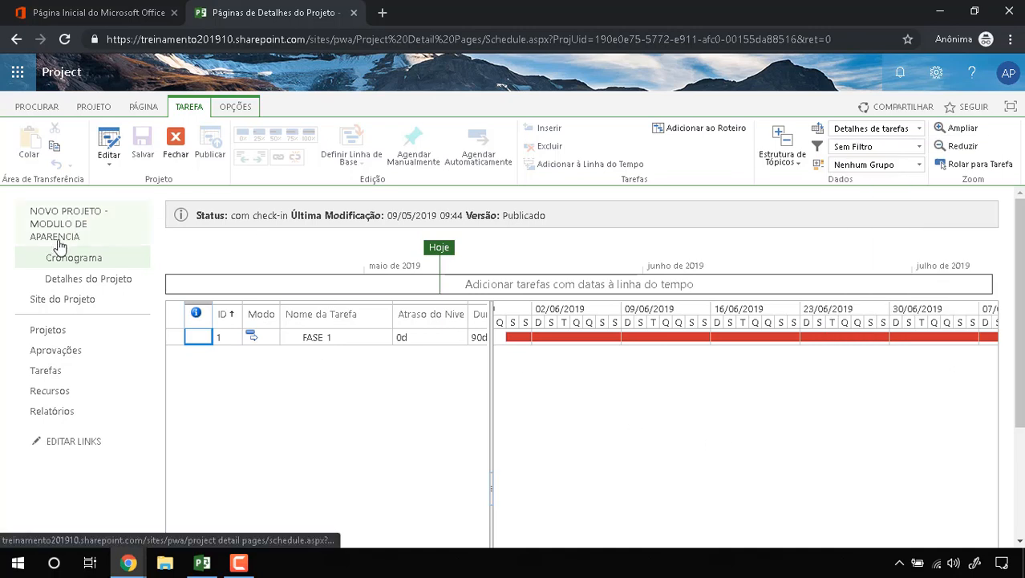
# Open the PWA settings page (Configurações do PWA) from the site settings.
pyautogui.click(929, 76)
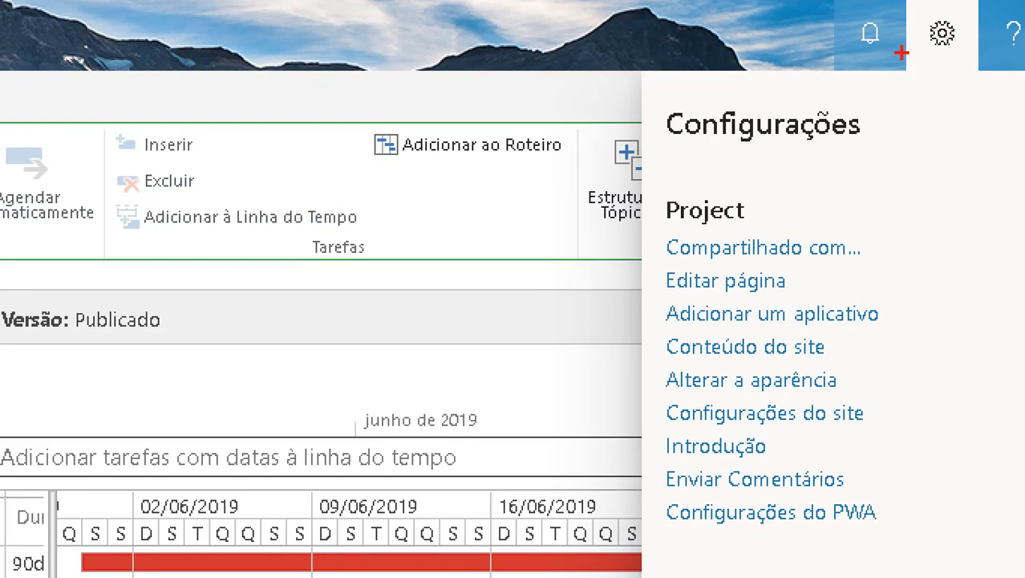
pyautogui.moveTo(893, 16)
pyautogui.mouseDown()
pyautogui.moveTo(944, 58)
pyautogui.moveTo(951, 2)
pyautogui.mouseUp()
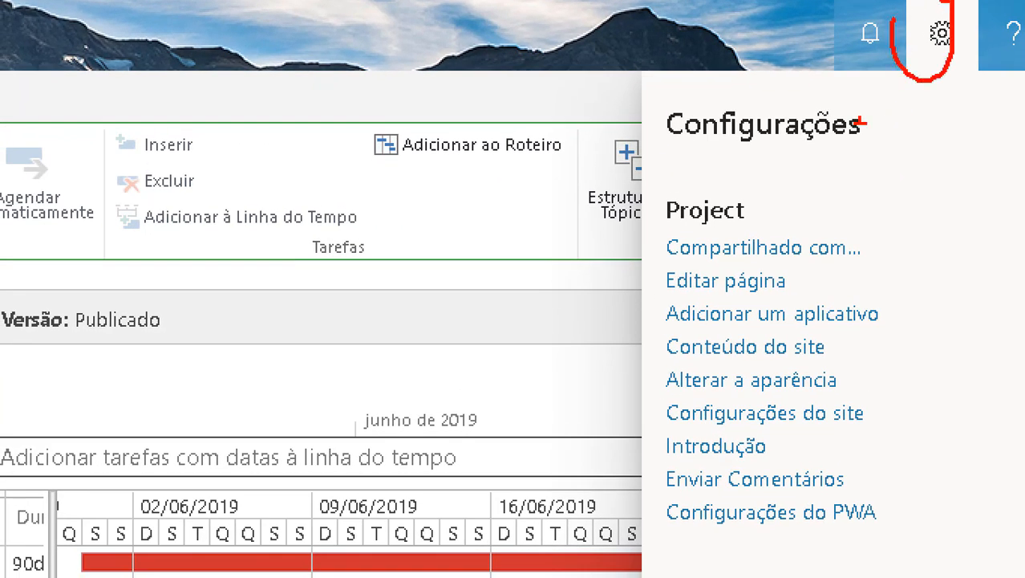
pyautogui.moveTo(633, 486)
pyautogui.mouseDown()
pyautogui.moveTo(656, 528)
pyautogui.moveTo(828, 481)
pyautogui.moveTo(674, 491)
pyautogui.mouseUp()
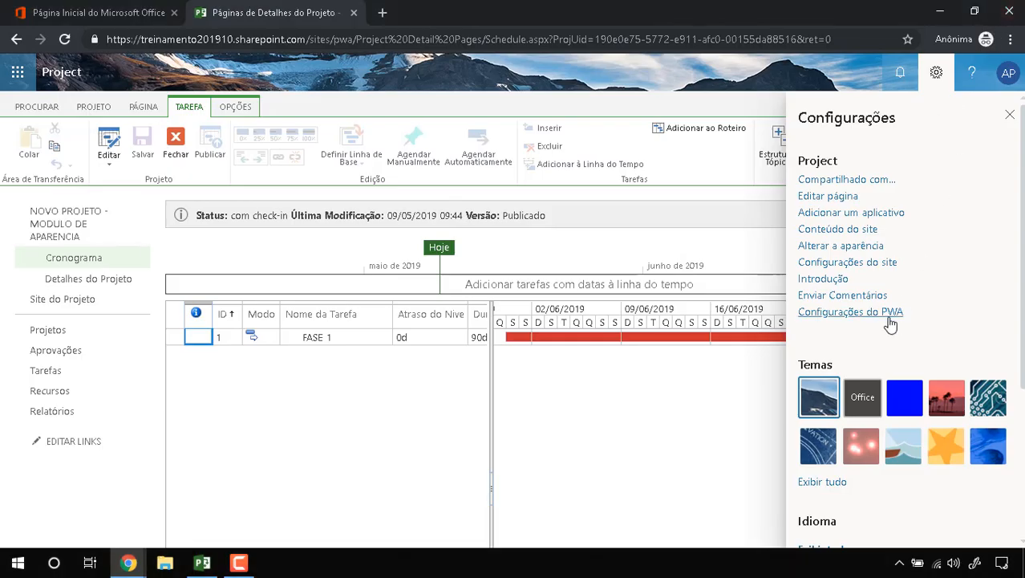
pyautogui.click(829, 313)
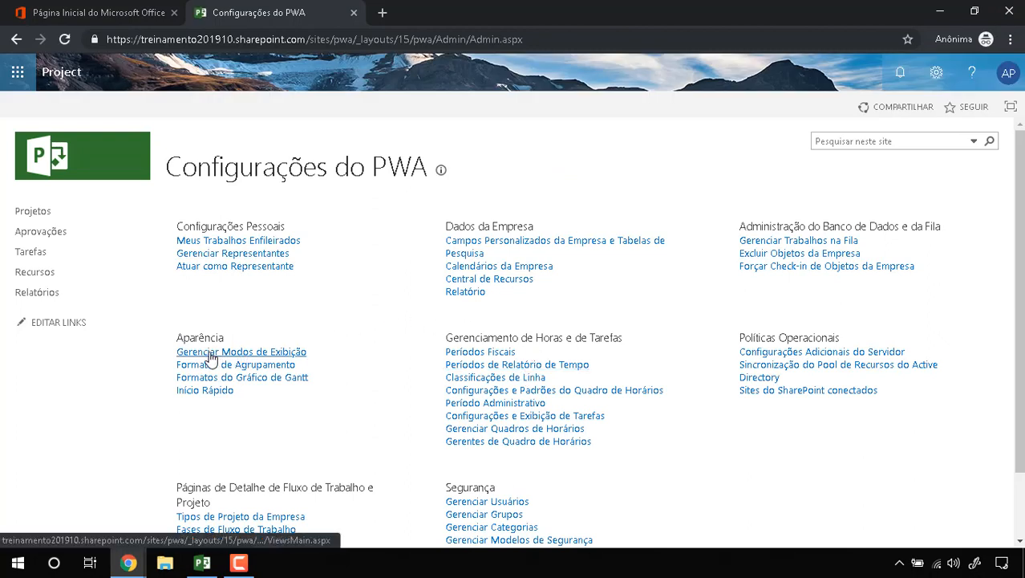
# Open the view management page (Gerenciar Modos de Exibição) from the Aparência settings.
pyautogui.moveTo(170, 355); pyautogui.dragTo(151, 390)
pyautogui.click(319, 354)
pyautogui.click(175, 373)
pyautogui.click(152, 390)
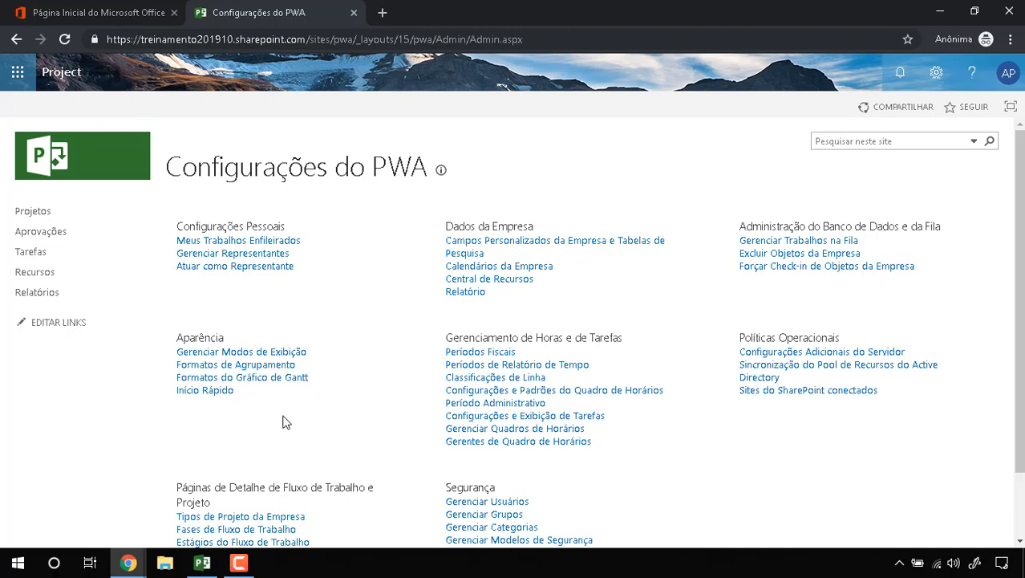
pyautogui.click(272, 358)
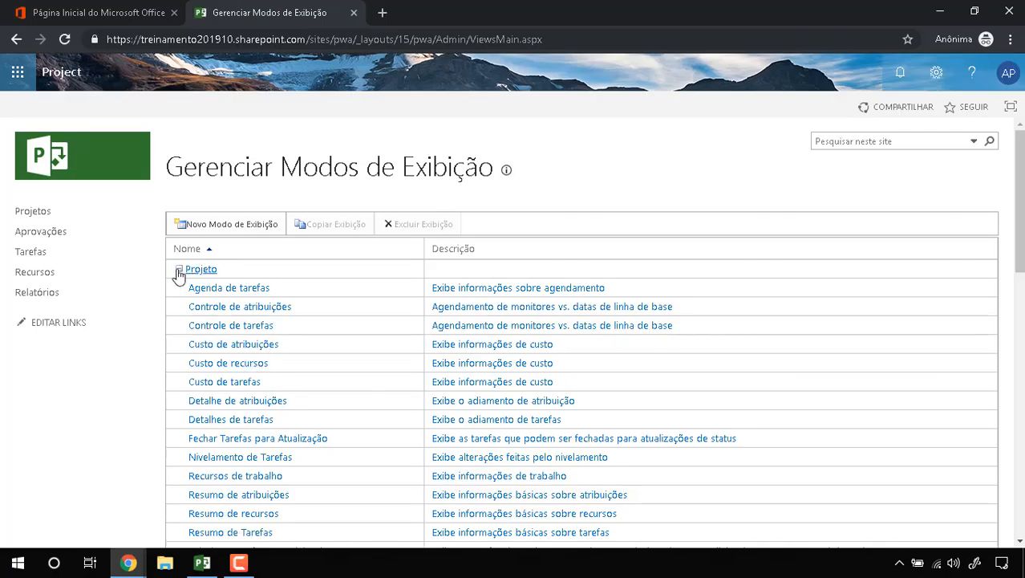
# Collapse the Projeto group and highlight the Resumo view under Central de Projetos.
pyautogui.click(179, 271)
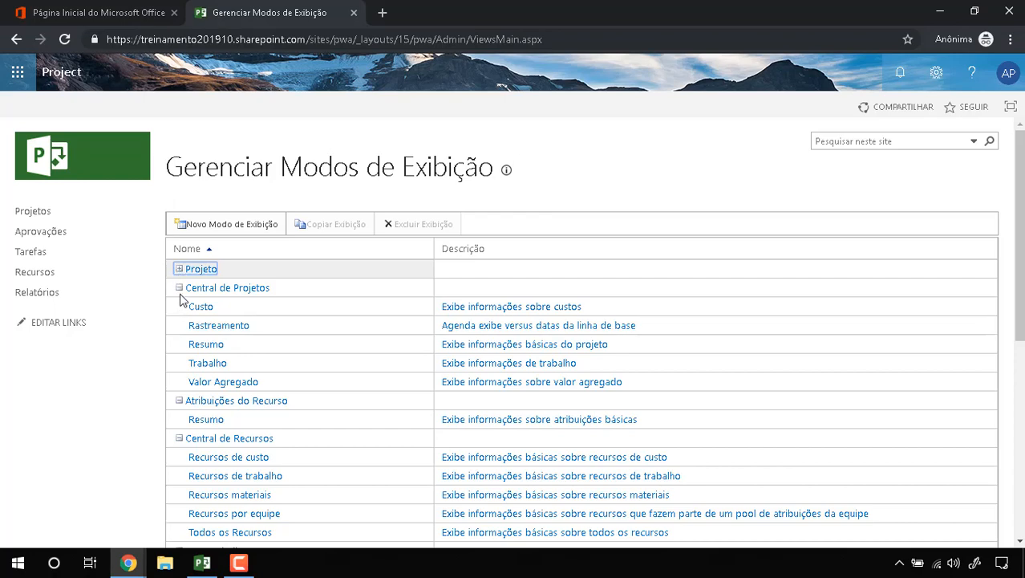
pyautogui.doubleClick(227, 347)
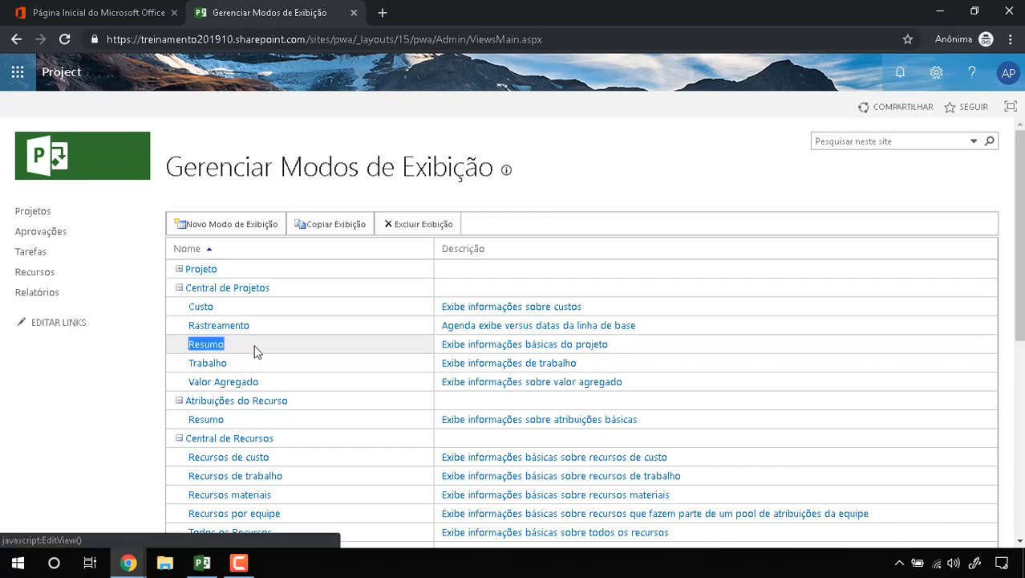
# Expand the Projeto group and examine all of its views, from Agenda de tarefas to Valor Agregado de Tarefas.
pyautogui.click(179, 270)
pyautogui.scroll(-4, 210, 291)
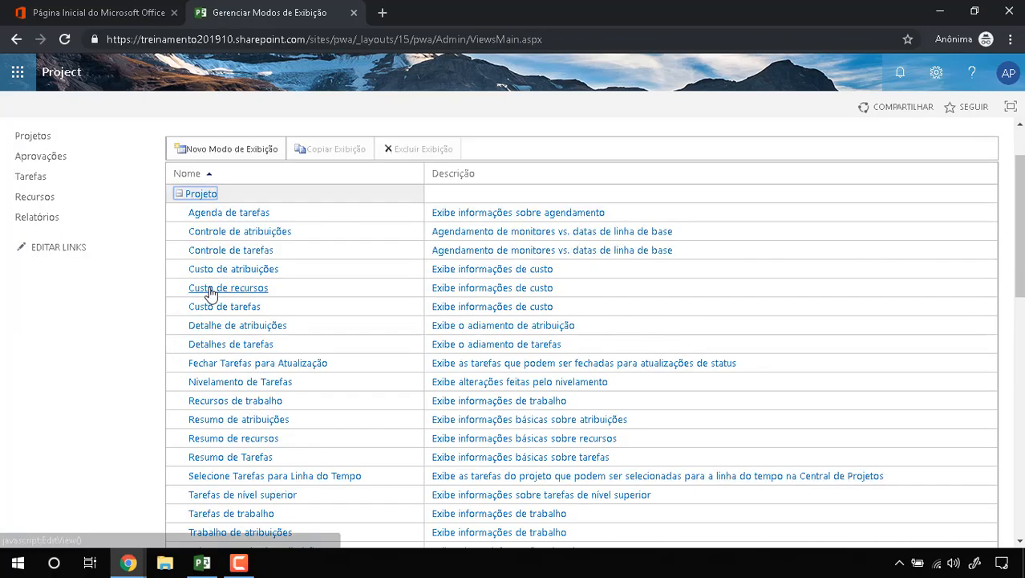
pyautogui.scroll(2, 212, 295)
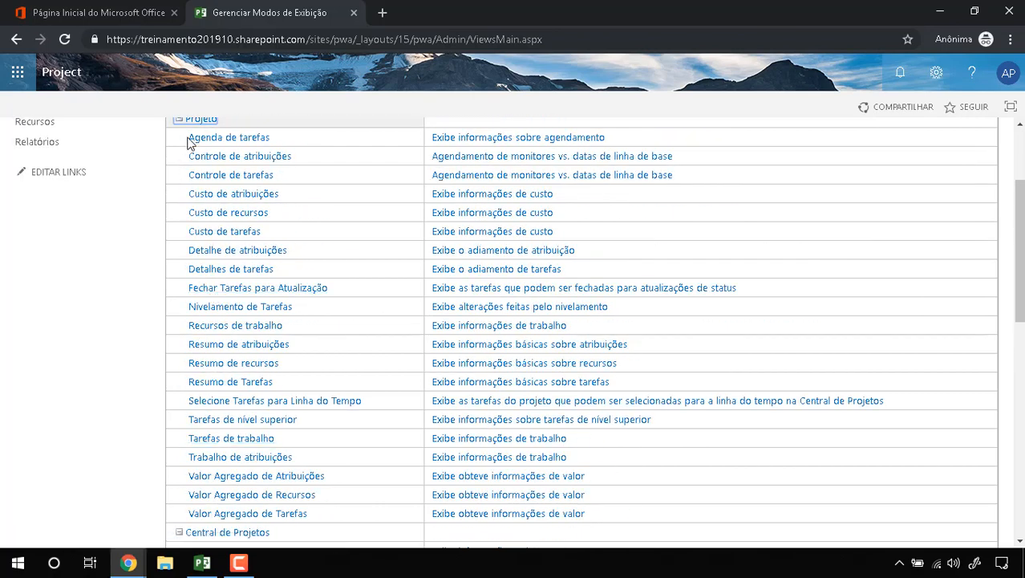
pyautogui.moveTo(187, 136); pyautogui.dragTo(341, 514)
pyautogui.click(153, 295)
pyautogui.scroll(2, 151, 294)
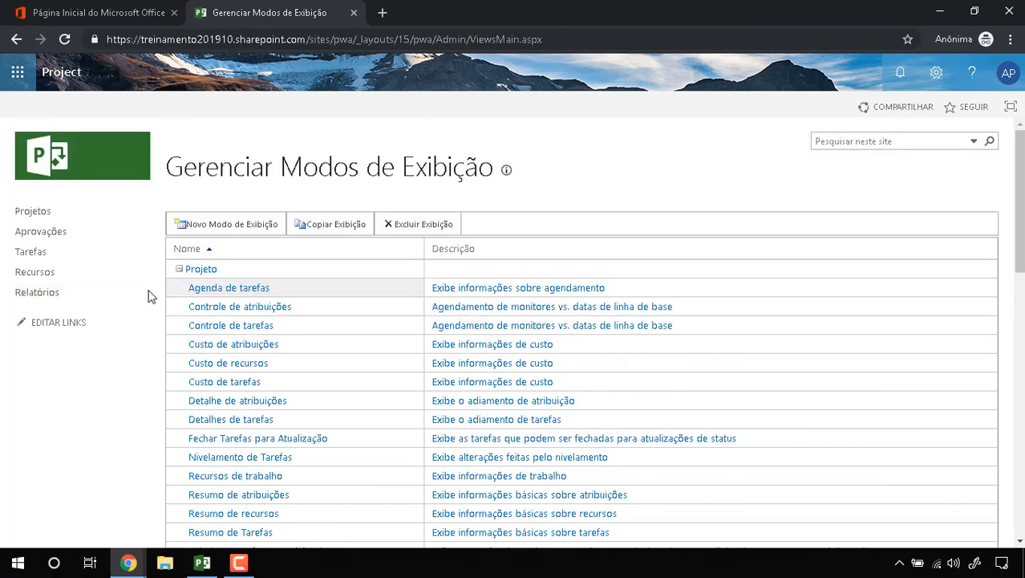
# Collapse the Projeto group again and highlight the views under Central de Projetos and Atribuições do Recurso.
pyautogui.moveTo(218, 269); pyautogui.dragTo(178, 282)
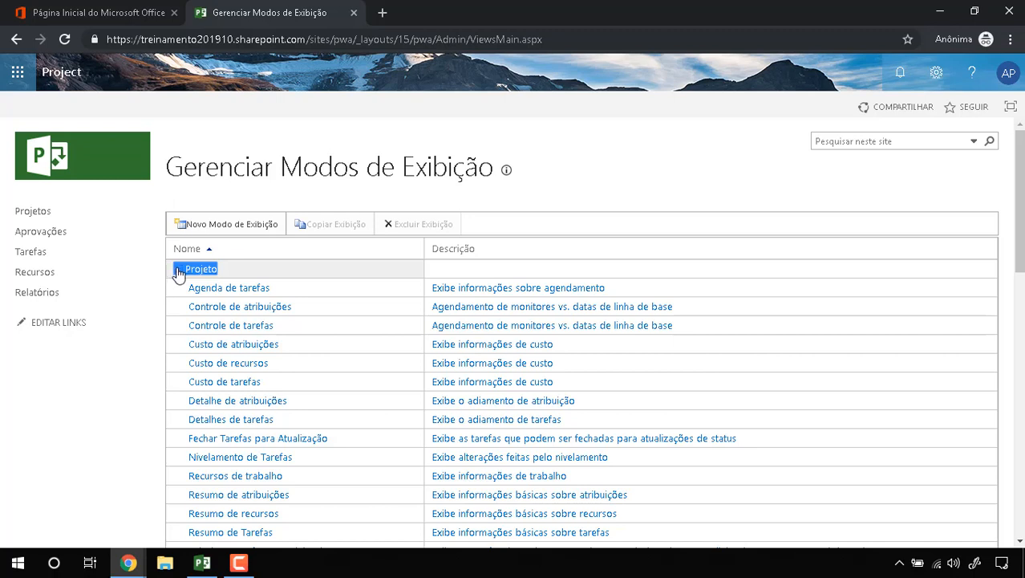
pyautogui.click(178, 271)
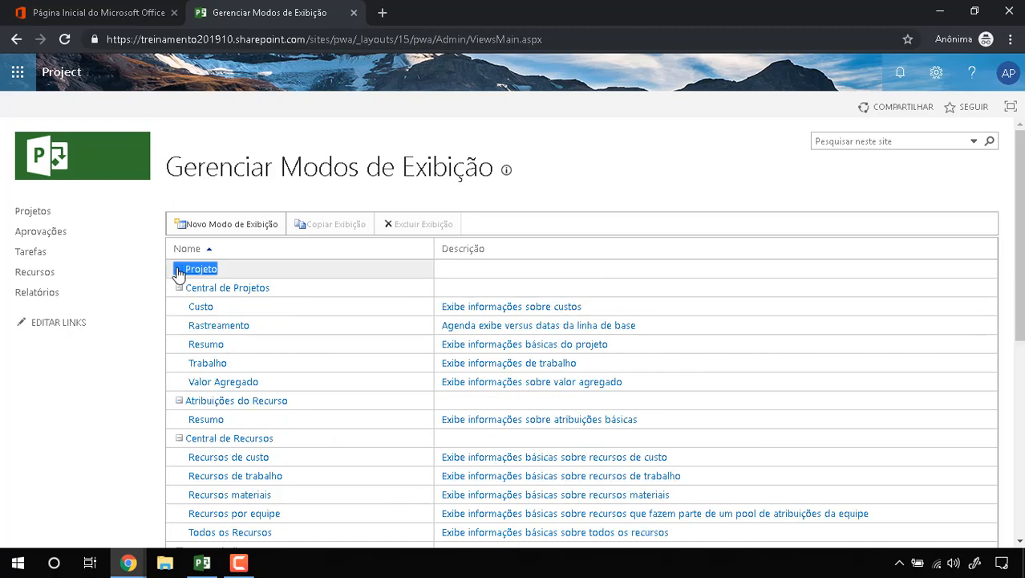
pyautogui.moveTo(167, 289); pyautogui.dragTo(230, 419)
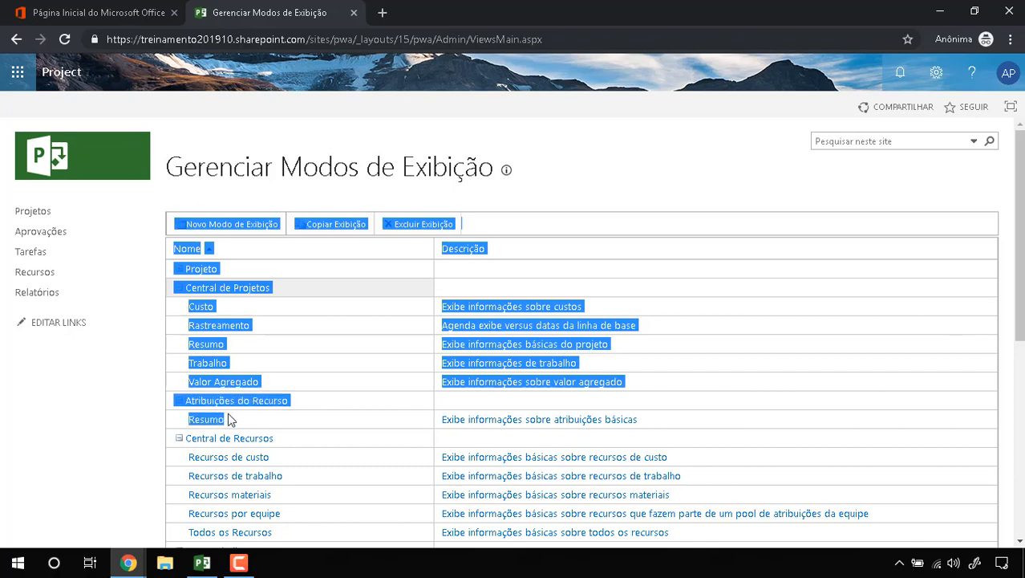
# Clear the current text highlight and highlight the Central de Recursos views, from Recursos de custo to Todos os Recursos.
pyautogui.click(124, 418)
pyautogui.scroll(-2, 140, 394)
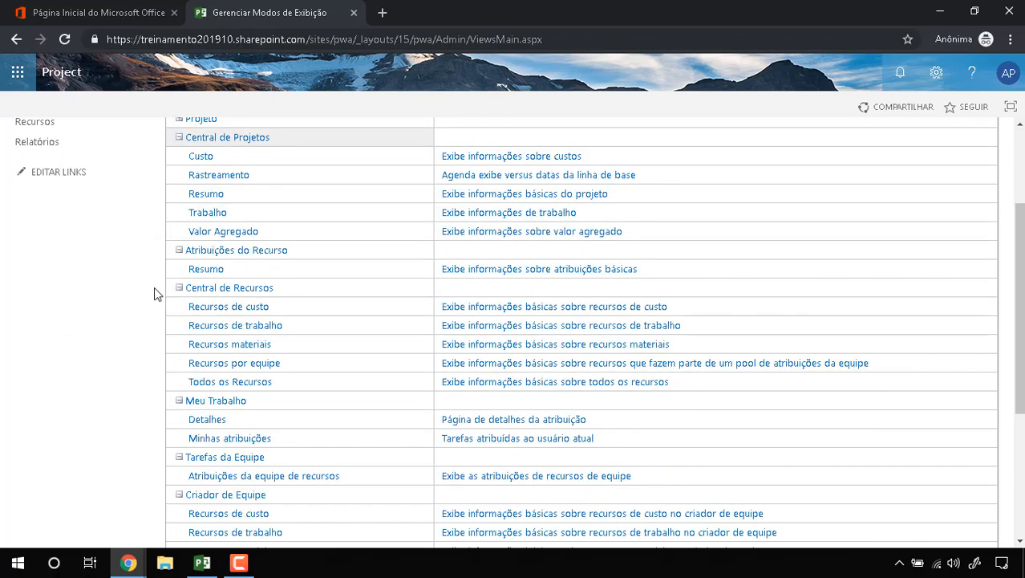
pyautogui.moveTo(170, 292); pyautogui.dragTo(271, 381)
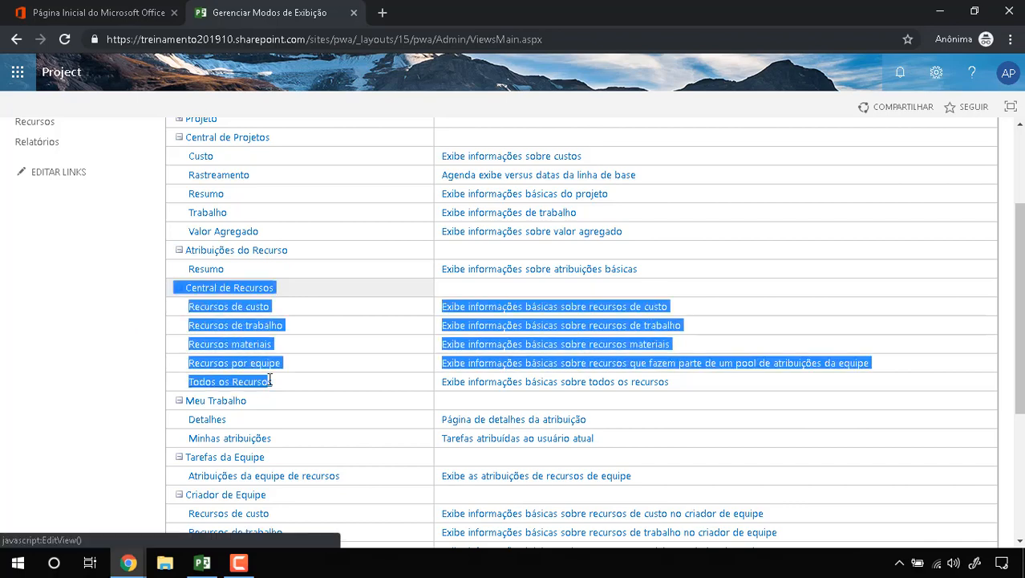
pyautogui.scroll(2, 172, 316)
pyautogui.scroll(-2, 171, 319)
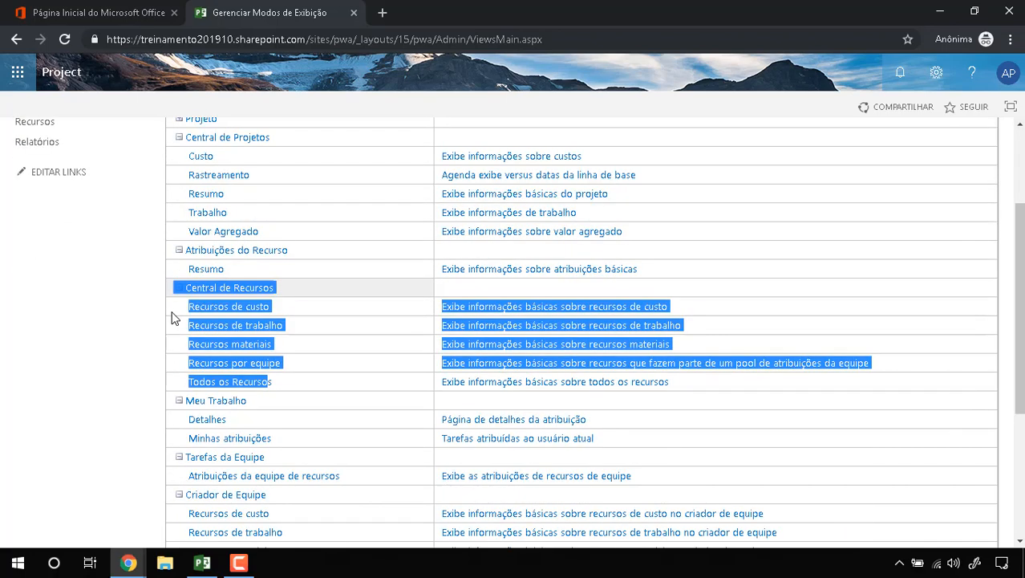
pyautogui.scroll(2, 118, 247)
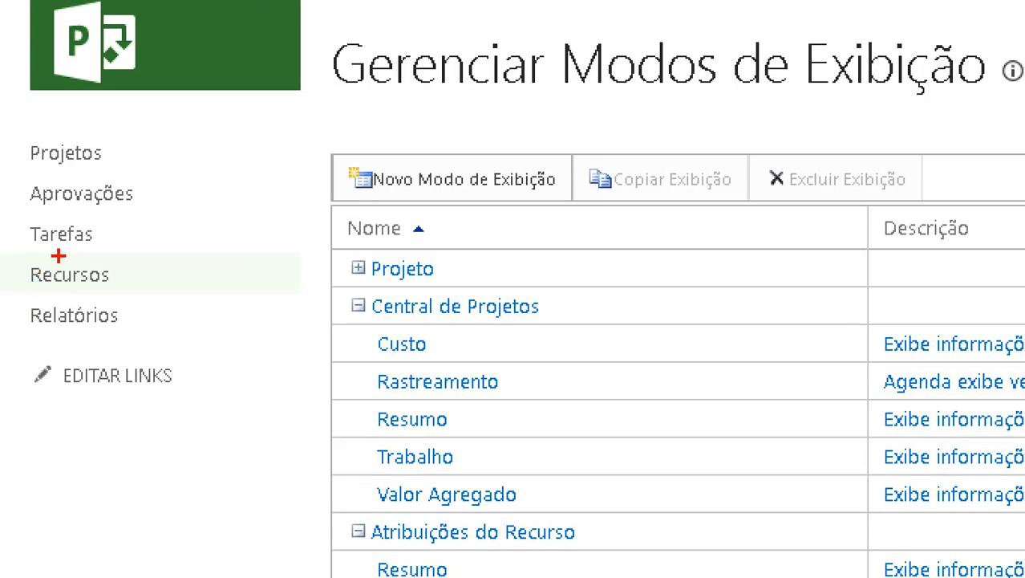
# Open the Central de Recursos page and widen the Nome do Recurso column to show the full resource names.
pyautogui.moveTo(29, 263)
pyautogui.mouseDown()
pyautogui.moveTo(3, 276)
pyautogui.moveTo(120, 273)
pyautogui.moveTo(40, 260)
pyautogui.mouseUp()
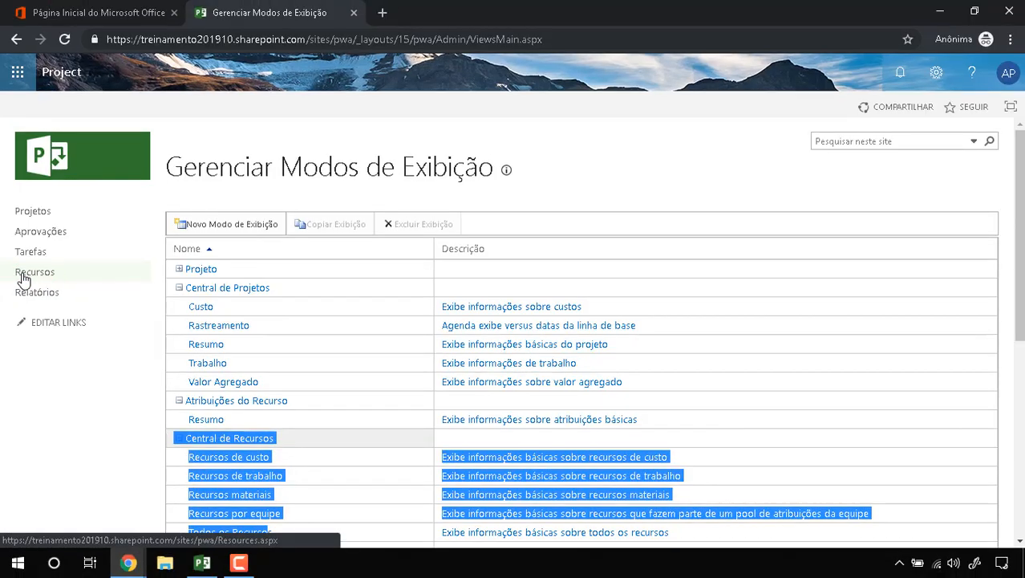
pyautogui.click(23, 274)
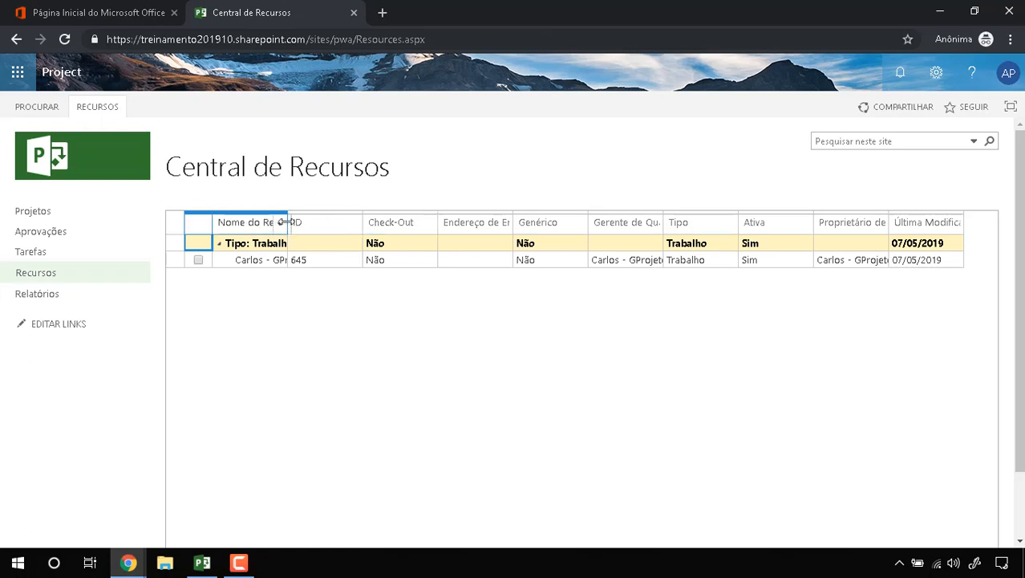
pyautogui.moveTo(290, 220); pyautogui.dragTo(373, 230)
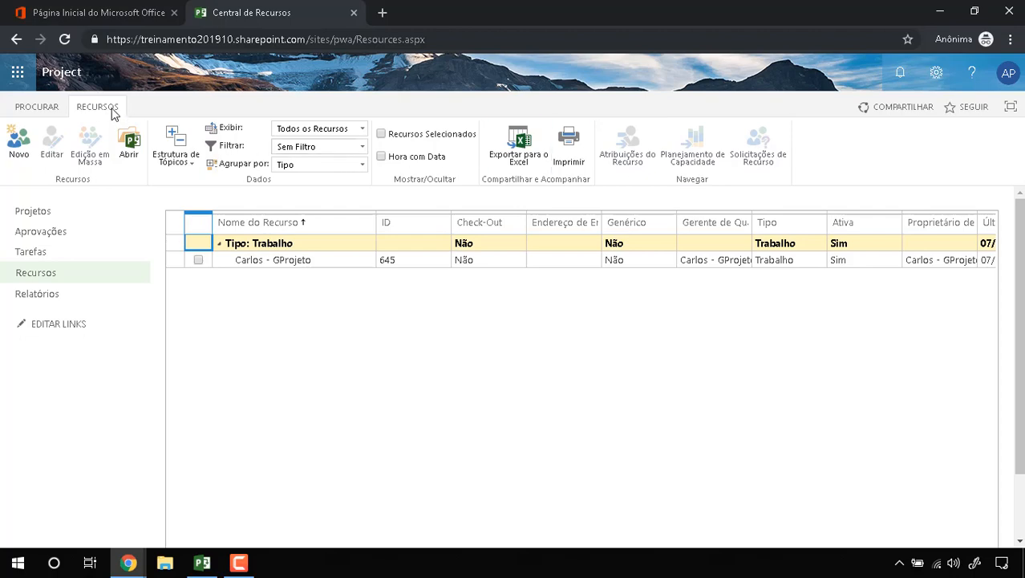
pyautogui.hotkey('ctrl', '1')
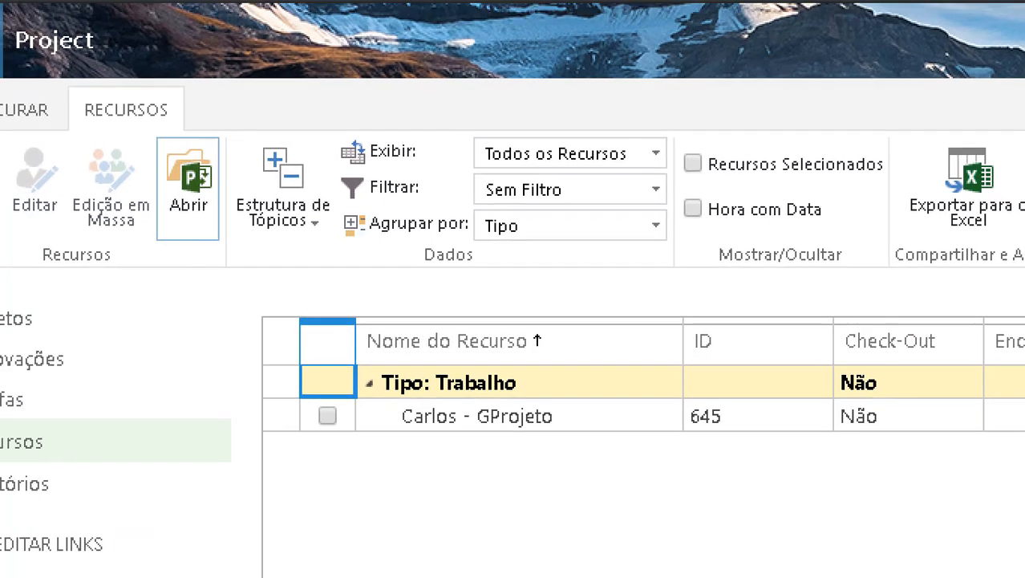
pyautogui.click(81, 84)
pyautogui.moveTo(150, 94)
pyautogui.mouseDown()
pyautogui.moveTo(136, 114)
pyautogui.moveTo(241, 112)
pyautogui.moveTo(95, 102)
pyautogui.mouseUp()
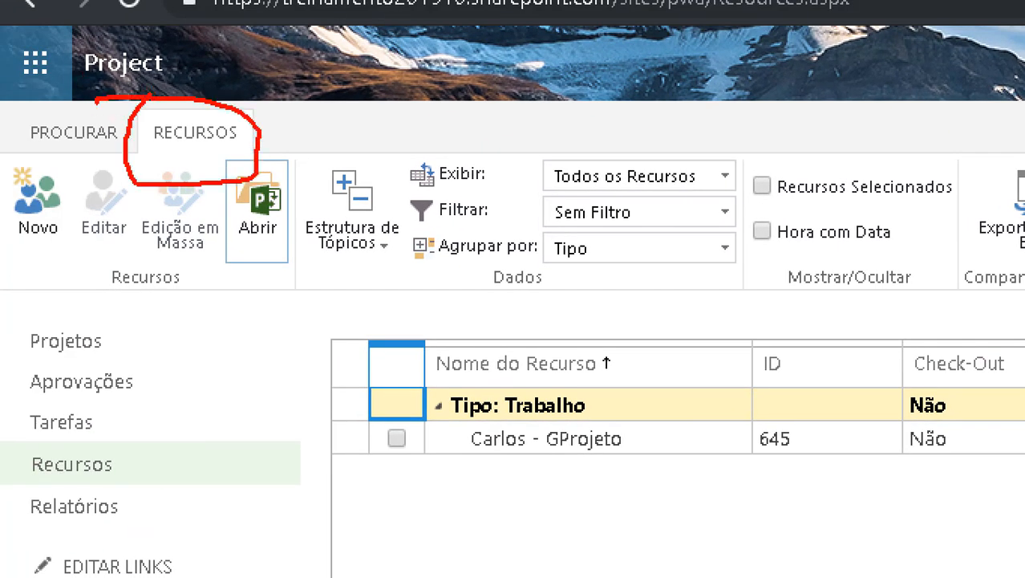
pyautogui.moveTo(564, 136)
pyautogui.mouseDown()
pyautogui.moveTo(517, 176)
pyautogui.moveTo(552, 223)
pyautogui.moveTo(736, 165)
pyautogui.moveTo(539, 143)
pyautogui.mouseUp()
pyautogui.press('Escape')
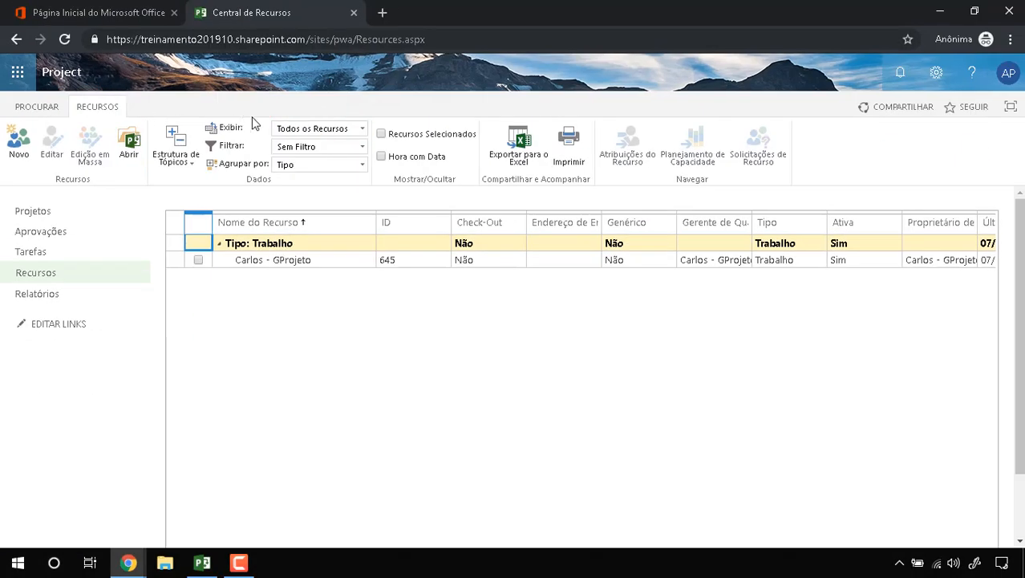
# Display the resource list in the Recursos de custo, Recursos materiais and Recursos por equipe views, ending on Todos os Recursos.
pyautogui.click(355, 136)
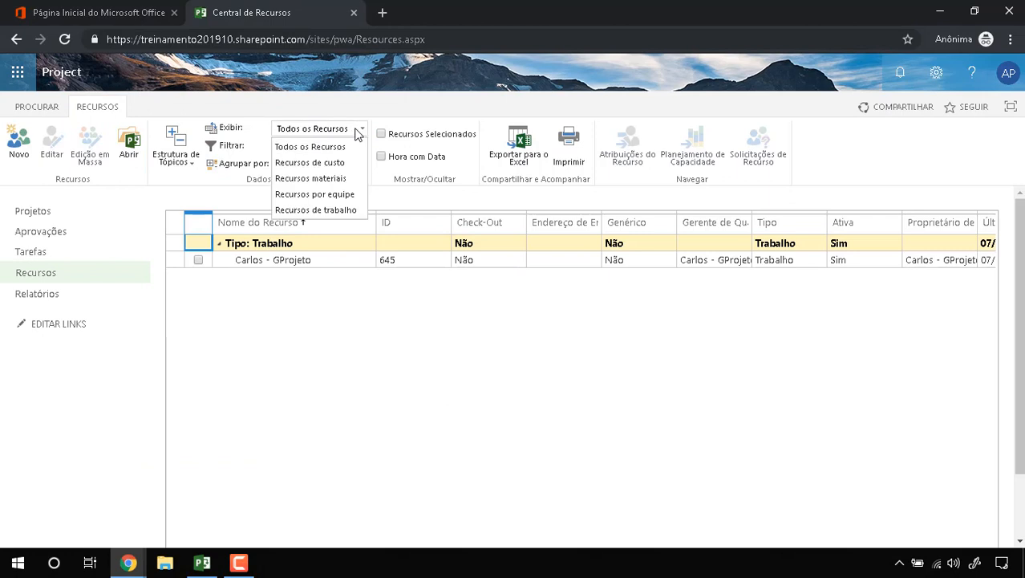
pyautogui.click(353, 163)
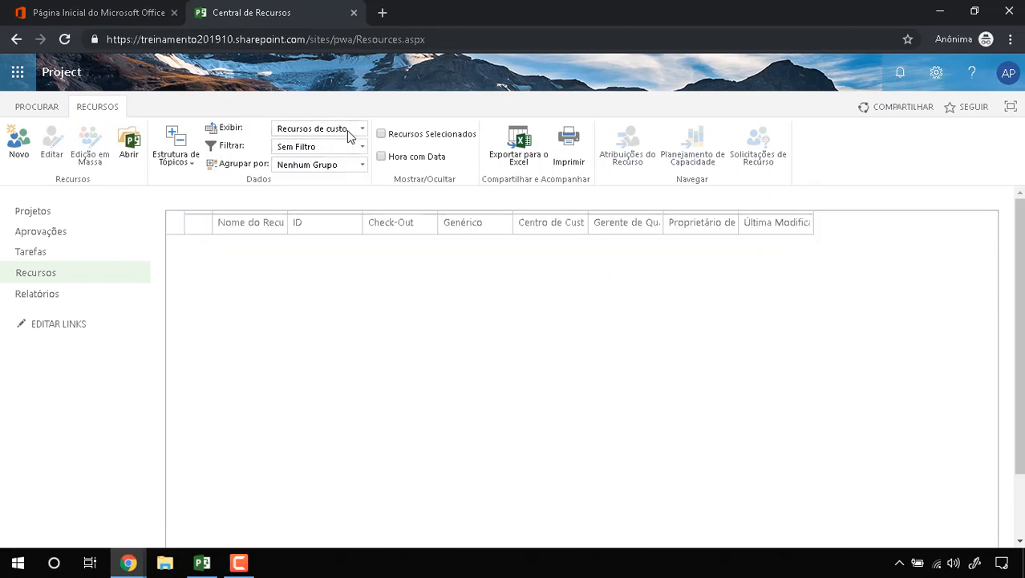
pyautogui.click(350, 134)
pyautogui.click(348, 178)
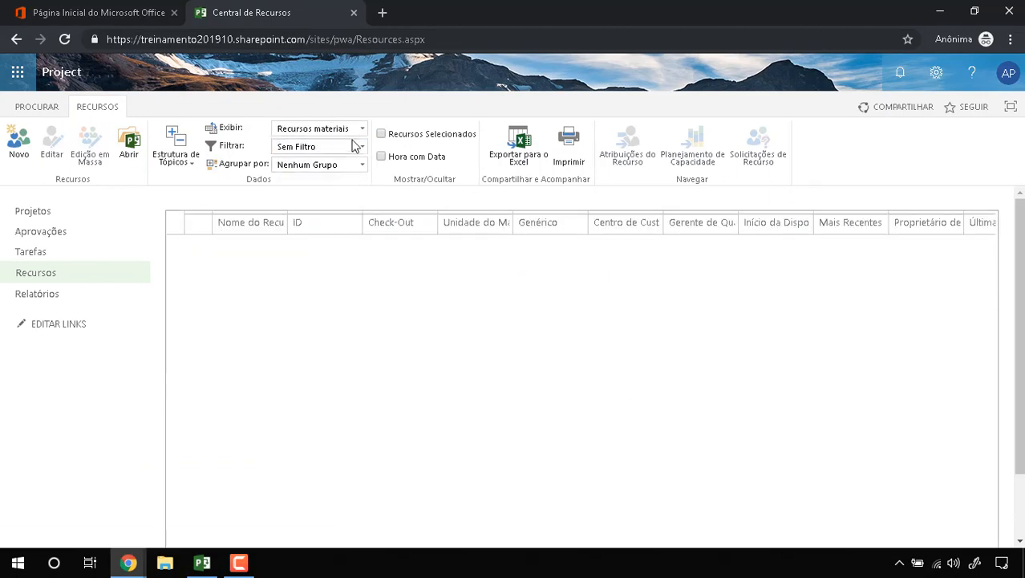
pyautogui.click(356, 131)
pyautogui.click(351, 194)
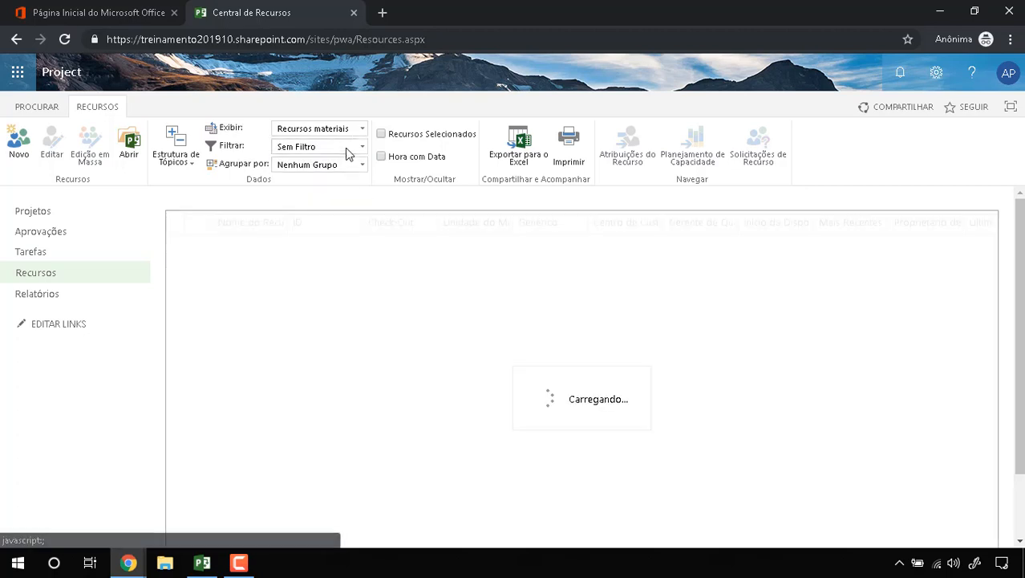
pyautogui.click(346, 136)
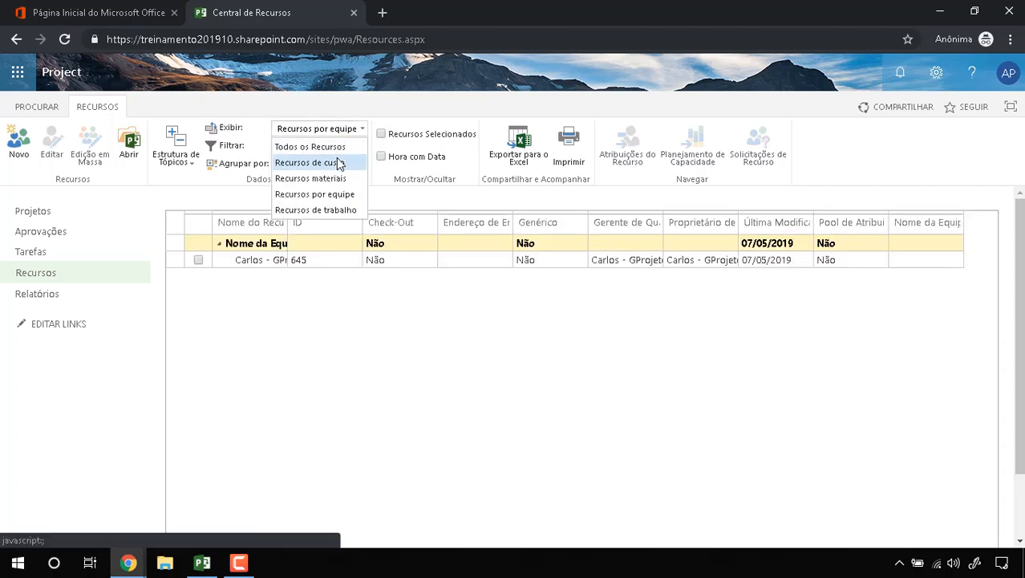
pyautogui.click(321, 148)
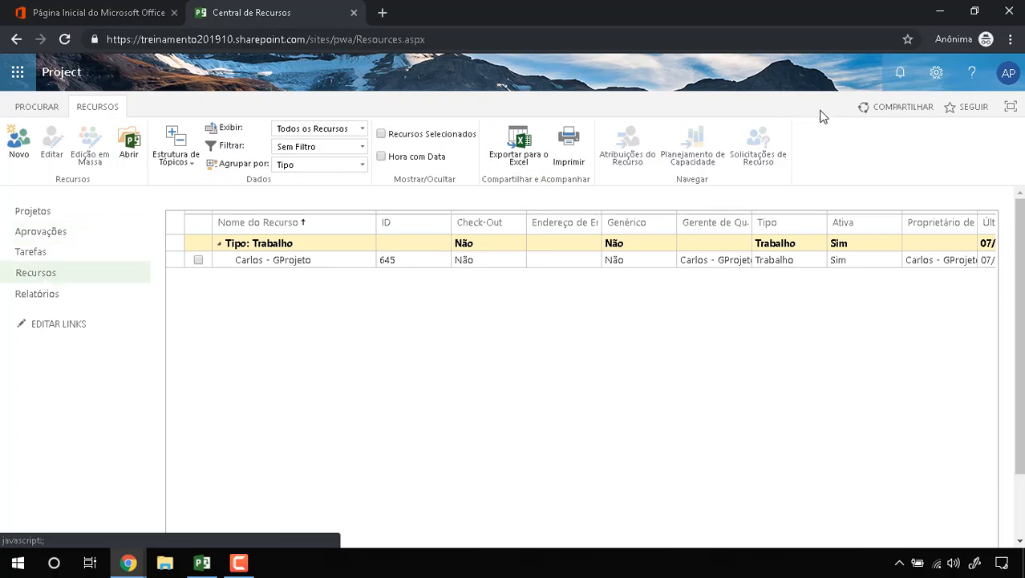
# Return to Gerenciar Modos de Exibição through the PWA settings and collapse the Projeto and Central de Projetos groups.
pyautogui.click(933, 74)
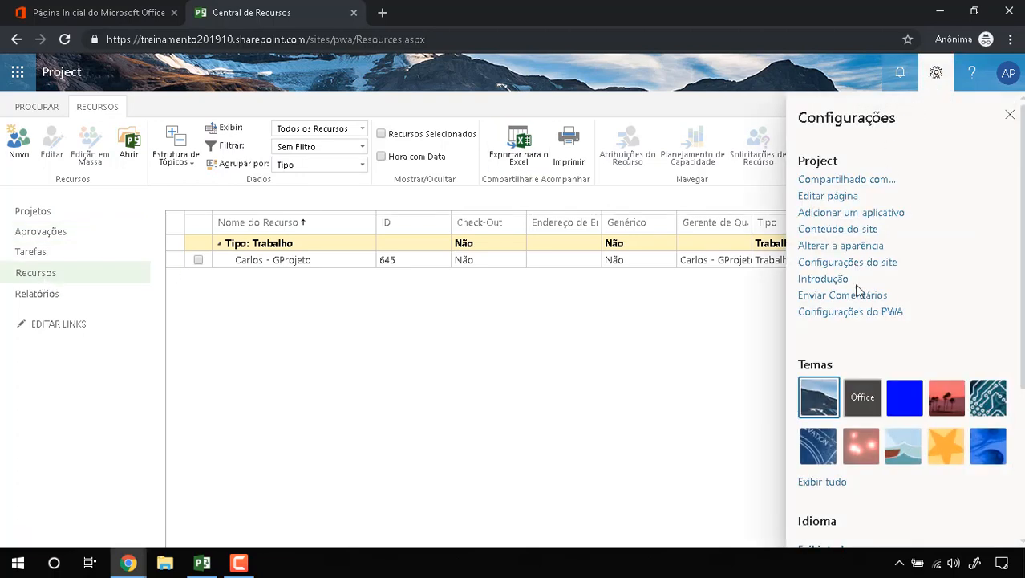
pyautogui.click(859, 316)
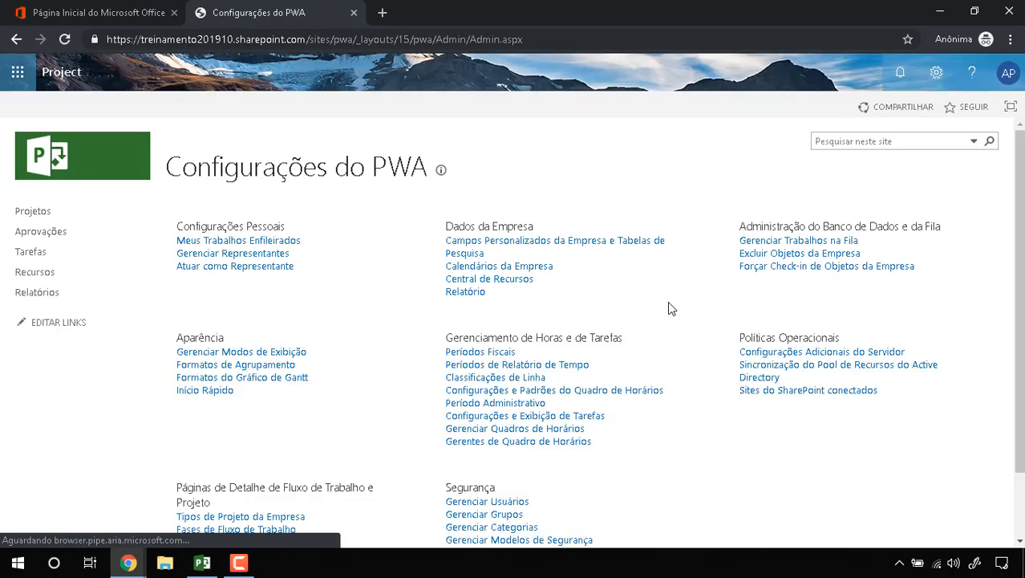
pyautogui.click(235, 352)
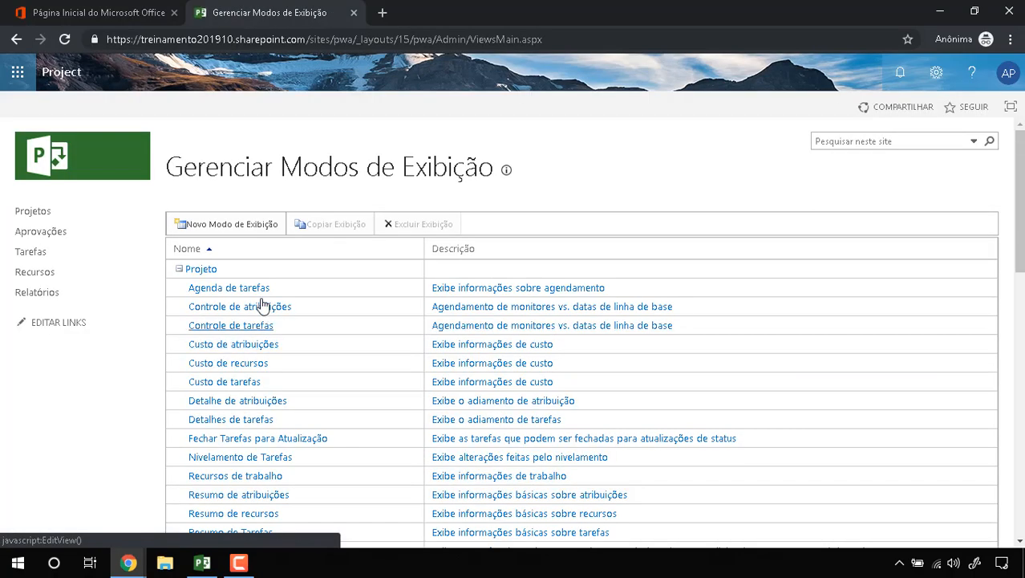
pyautogui.click(181, 271)
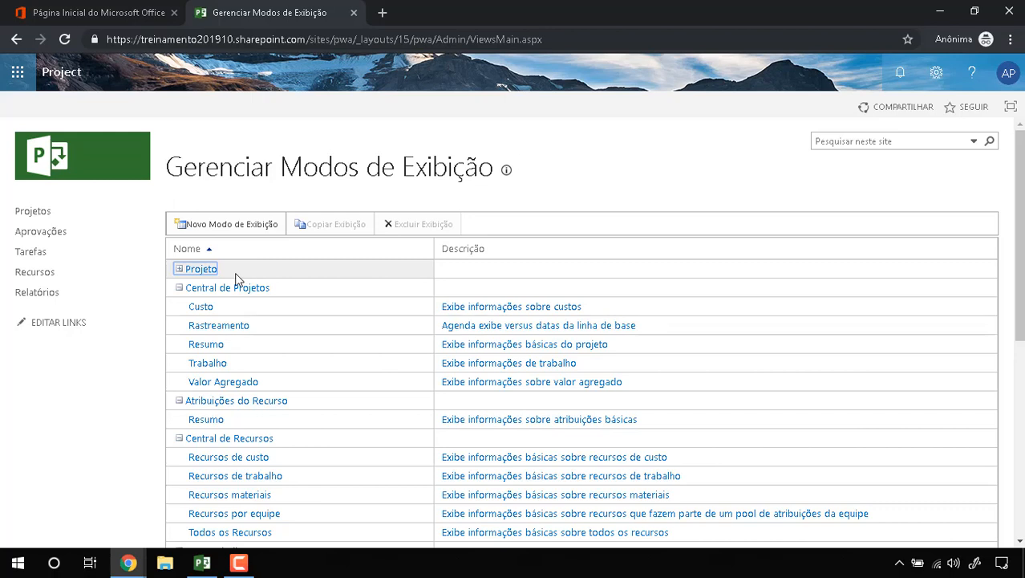
pyautogui.click(179, 289)
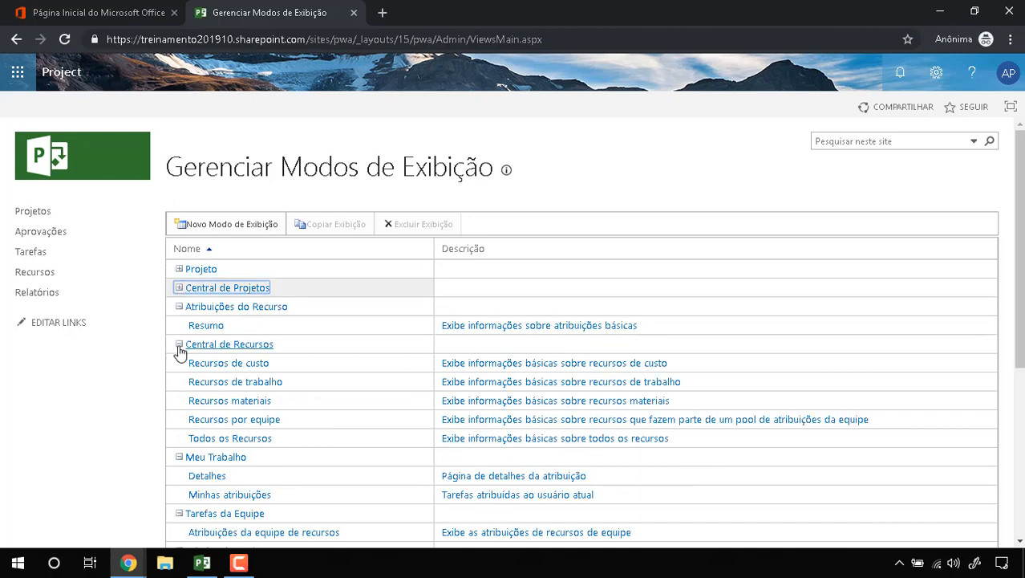
# Highlight the Central de Recursos views from Recursos de custo to Recursos por equipe and look over the groups below.
pyautogui.moveTo(172, 370); pyautogui.dragTo(294, 431)
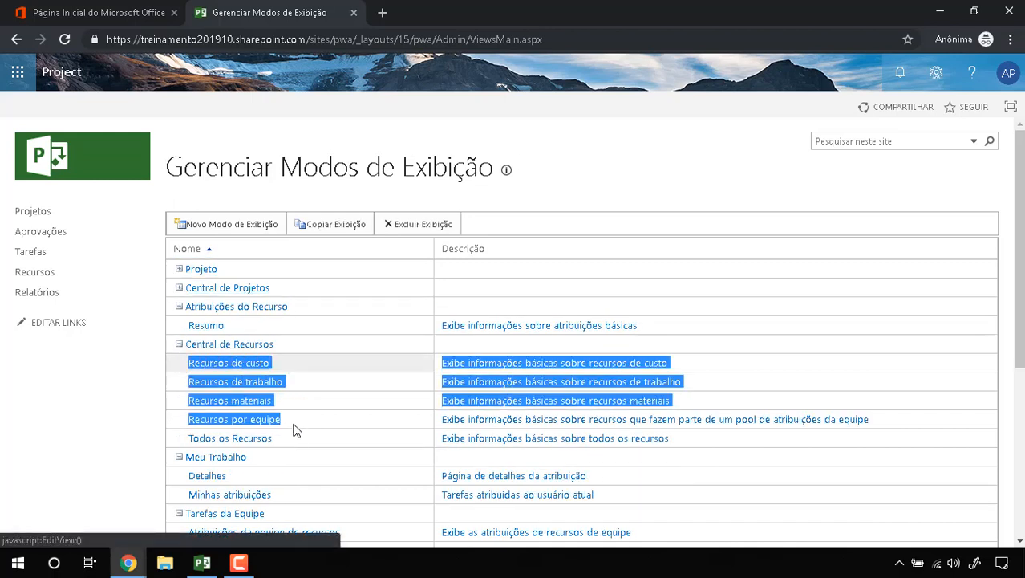
pyautogui.scroll(-1, 162, 403)
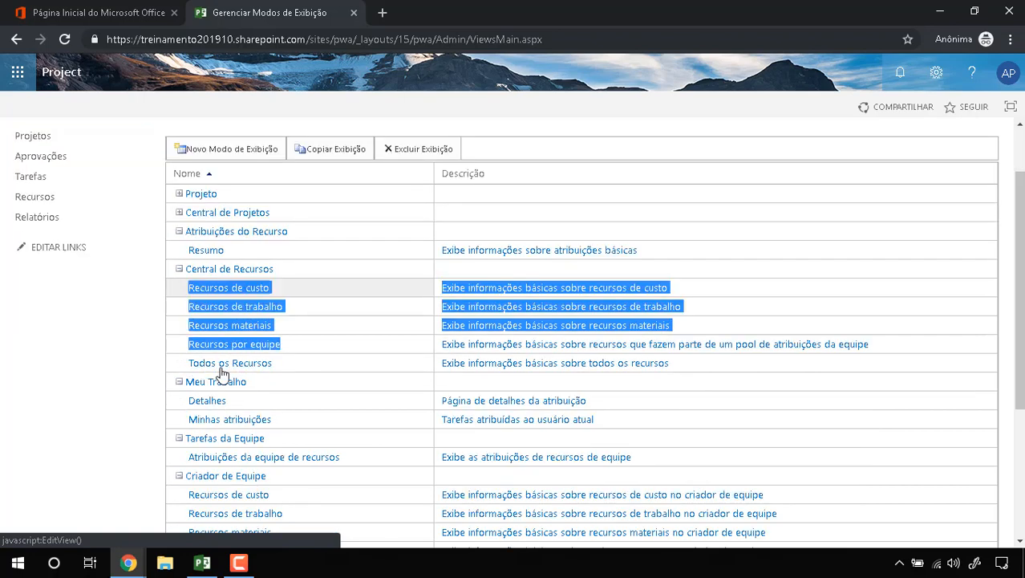
pyautogui.scroll(-1, 199, 268)
pyautogui.scroll(1, 80, 169)
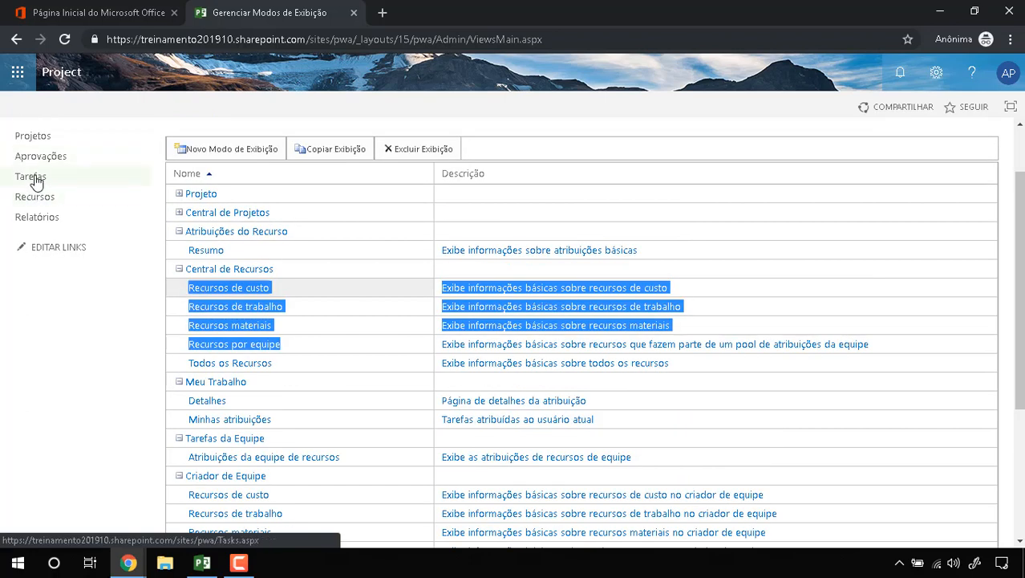
pyautogui.moveTo(55, 176); pyautogui.dragTo(10, 181)
# Highlight the Meu quadro de horários and Meu Trabalho views under the Quadro de Horários group.
pyautogui.scroll(-3, 224, 330)
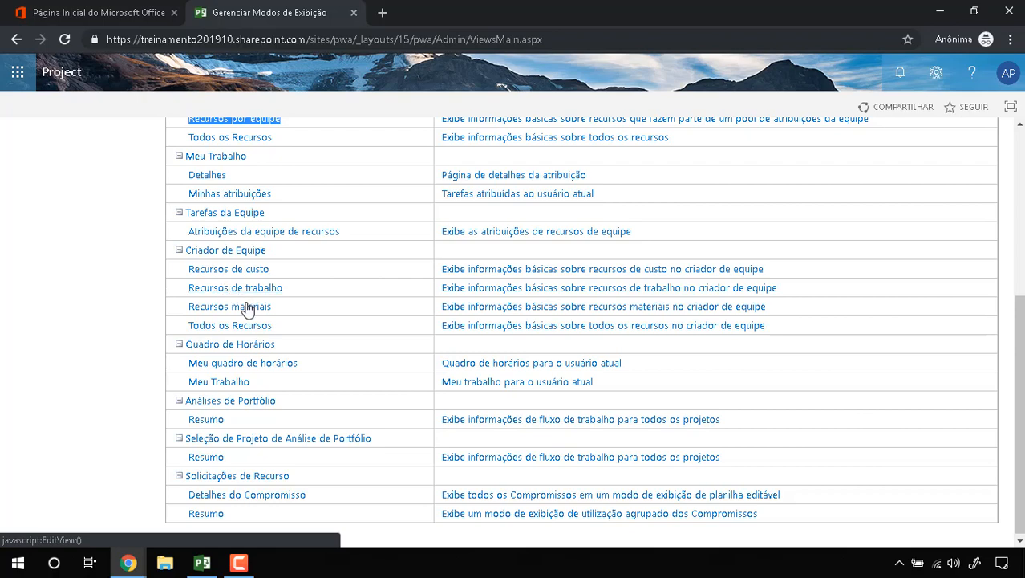
pyautogui.scroll(1, 237, 394)
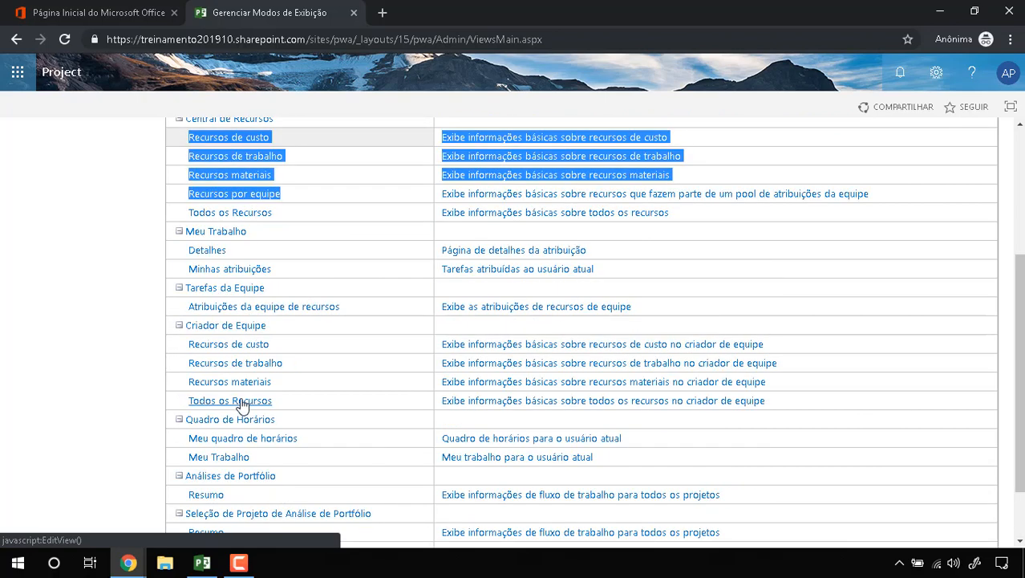
pyautogui.scroll(-1, 239, 401)
pyautogui.moveTo(169, 366); pyautogui.dragTo(250, 383)
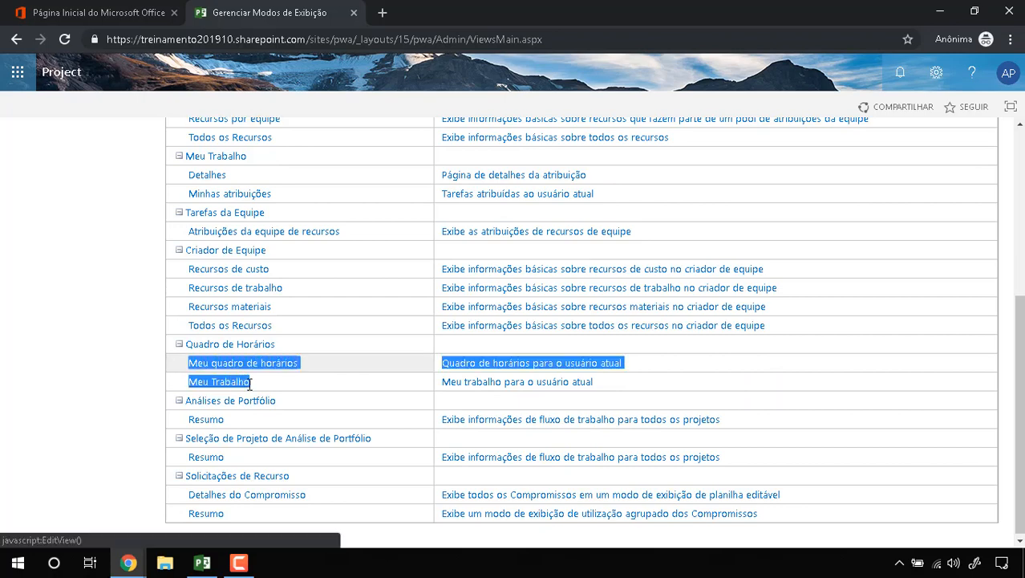
# Review the view groups down to Solicitações de Recurso and expand the Projeto group.
pyautogui.scroll(3, 84, 341)
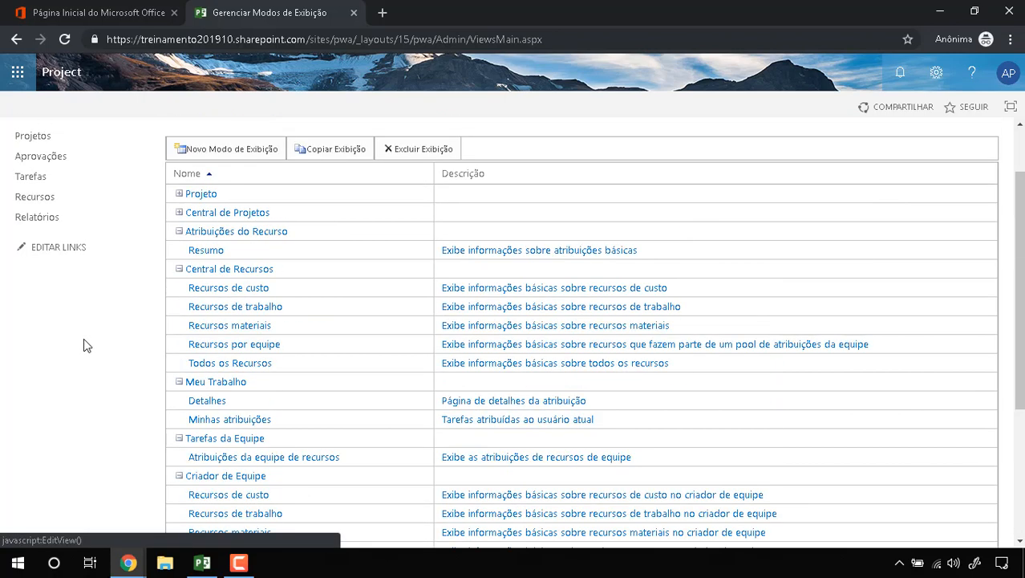
pyautogui.scroll(1, 84, 339)
pyautogui.scroll(-2, 97, 359)
pyautogui.scroll(-2, 97, 365)
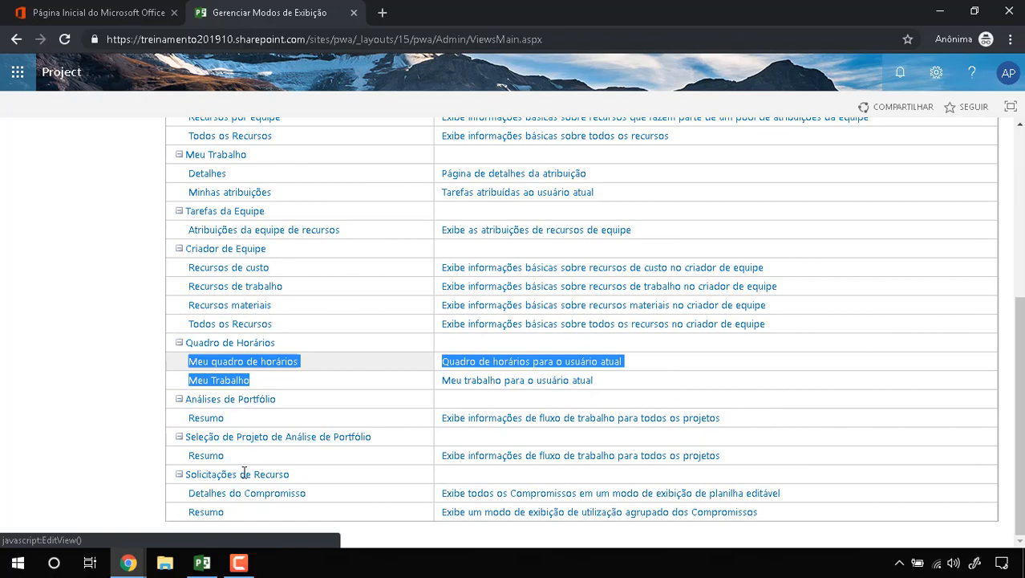
pyautogui.scroll(4, 290, 470)
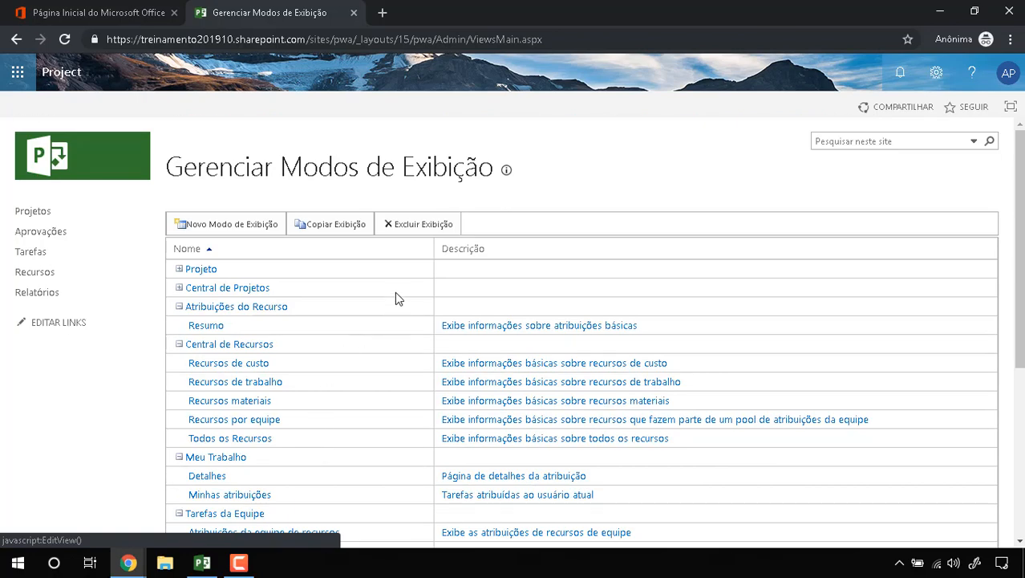
pyautogui.click(178, 271)
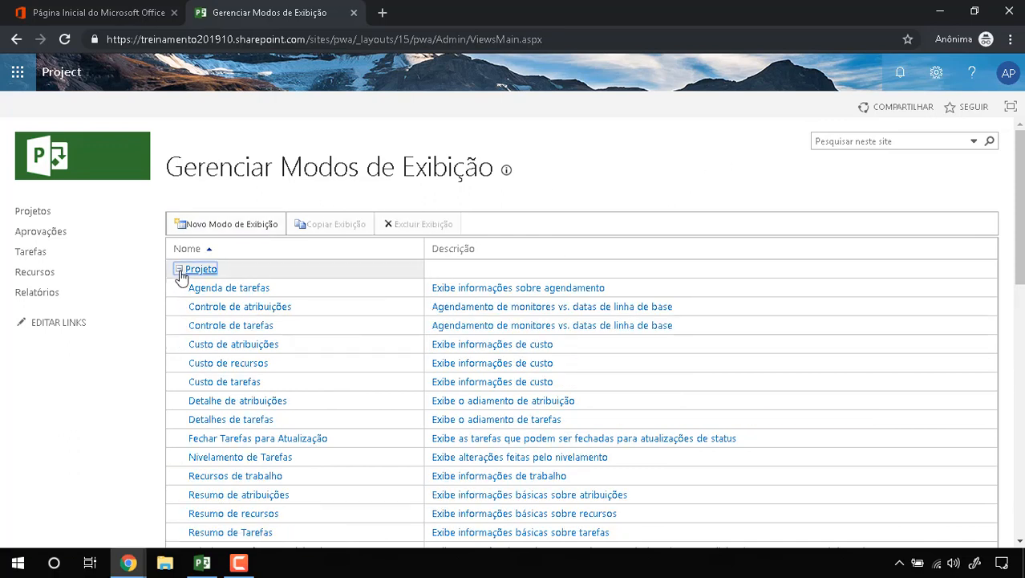
# Open the Formatos de Agrupamento page from the PWA settings and look through its grouping levels and formats.
pyautogui.click(939, 73)
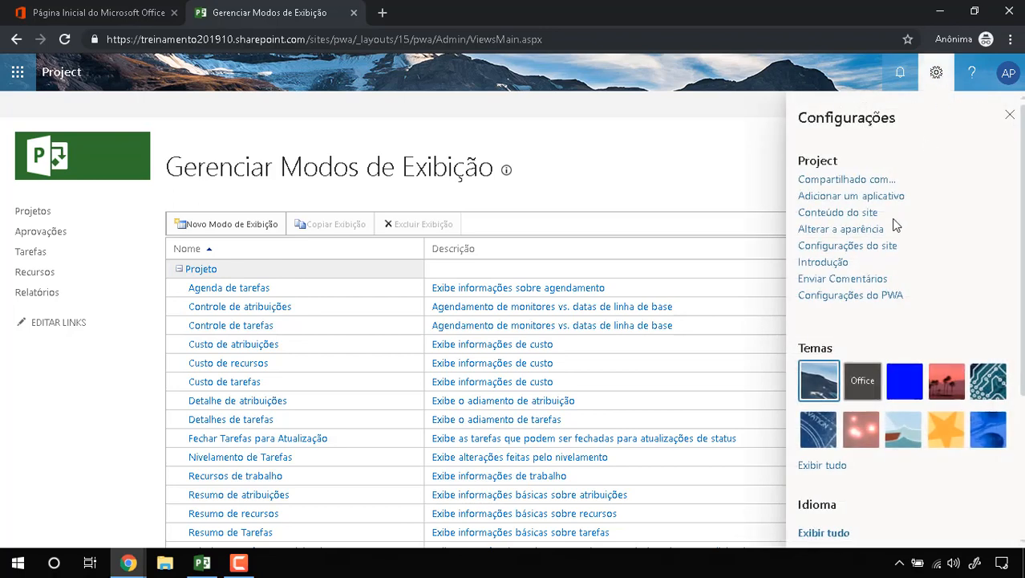
pyautogui.click(870, 295)
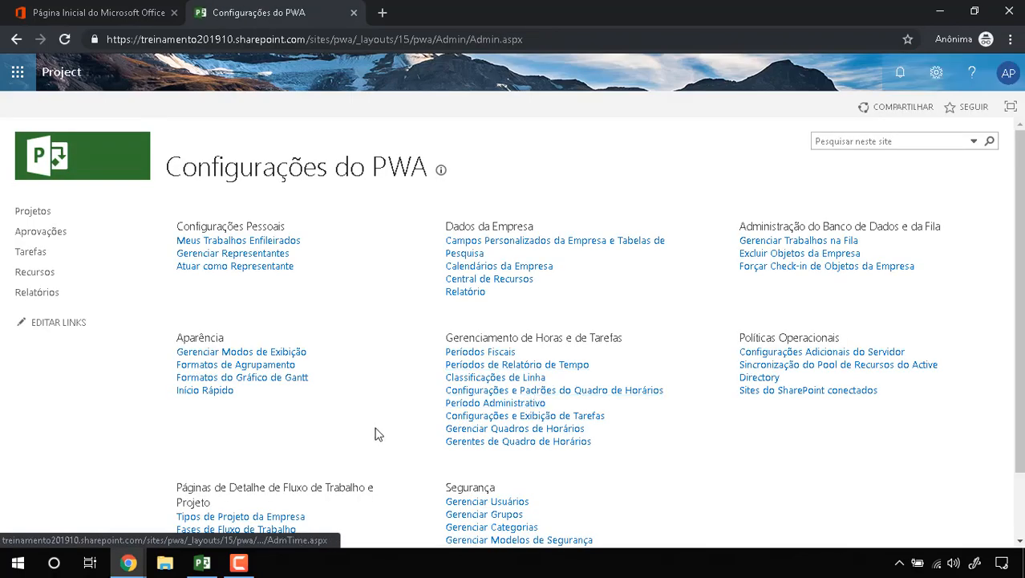
pyautogui.click(255, 366)
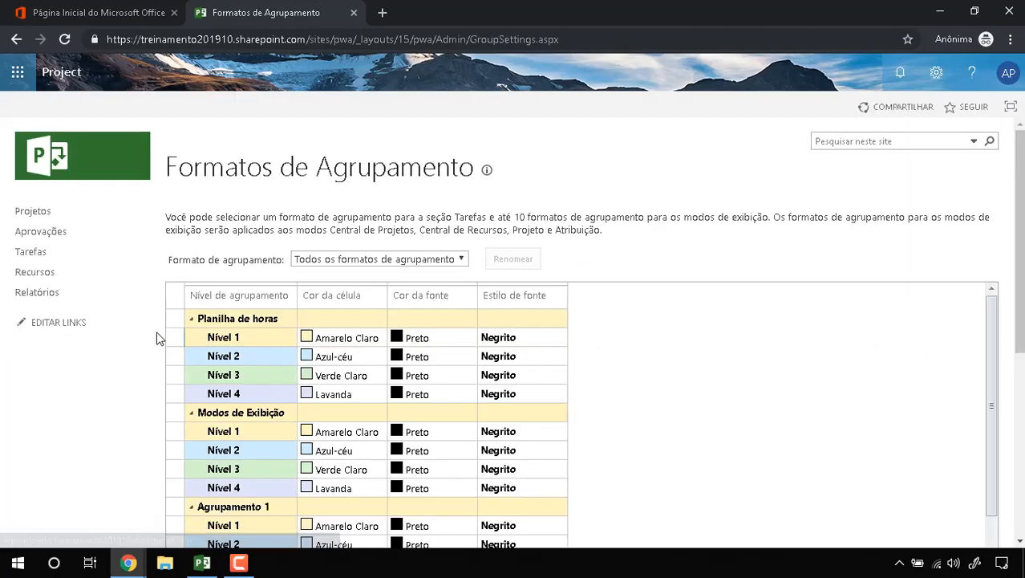
pyautogui.scroll(-5, 520, 185)
pyautogui.scroll(5, 518, 188)
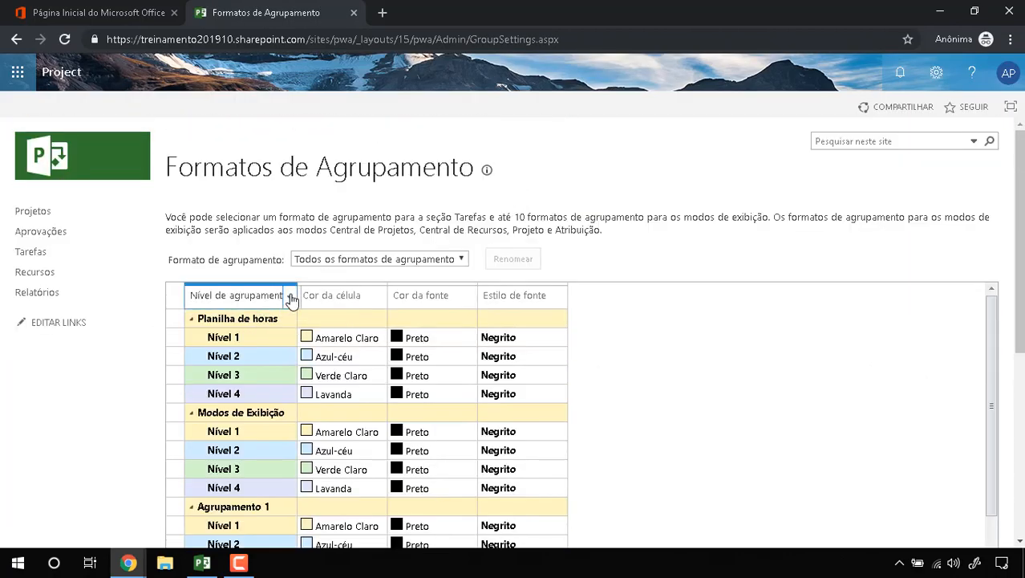
# Look through the grouping formats and their level colours from Planilha de horas down to Genérico.
pyautogui.click(268, 324)
pyautogui.scroll(-2, 271, 330)
pyautogui.scroll(2, 255, 333)
pyautogui.scroll(-1, 271, 405)
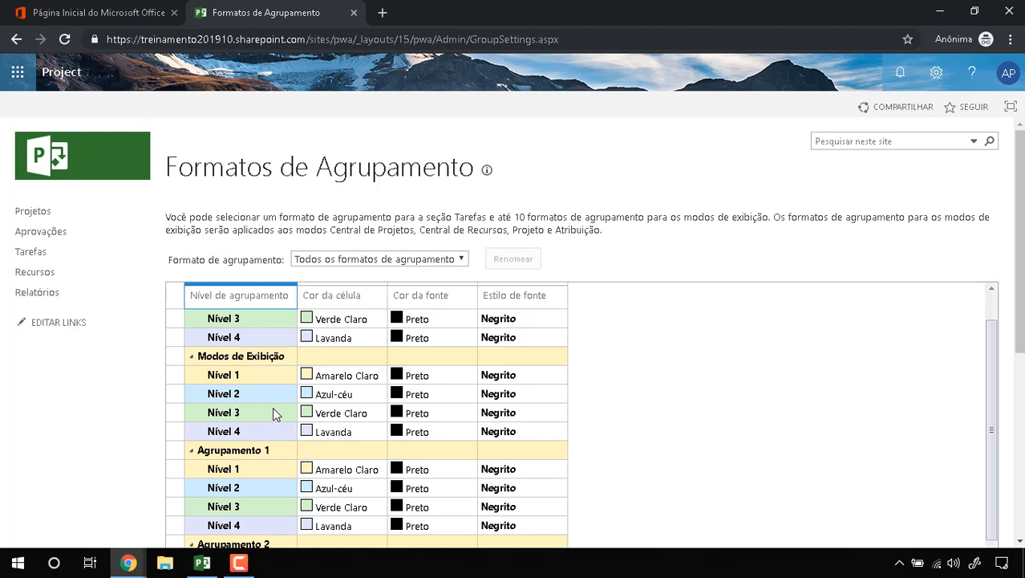
pyautogui.scroll(-1, 272, 407)
pyautogui.scroll(-1, 259, 411)
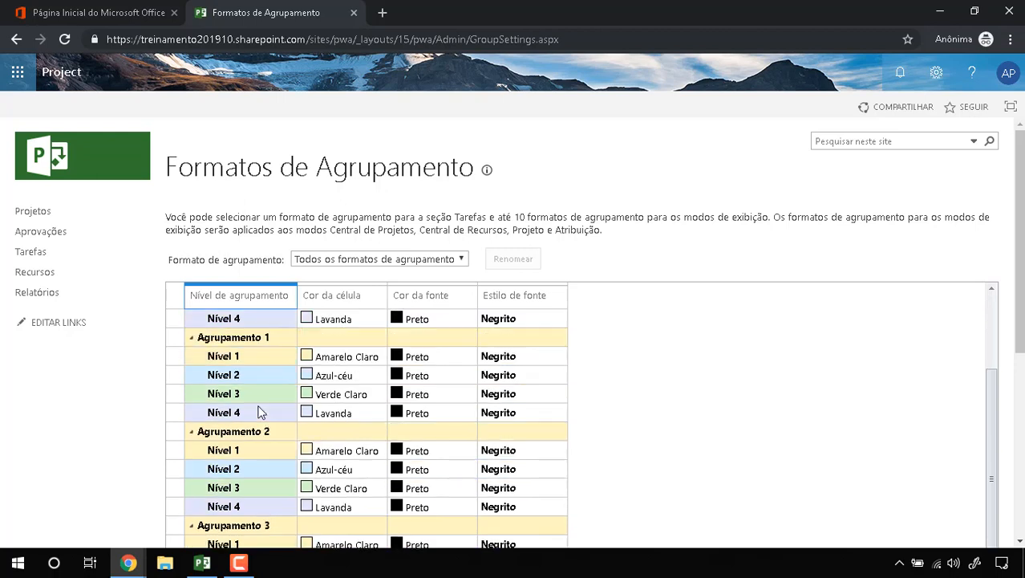
pyautogui.scroll(-7, 254, 439)
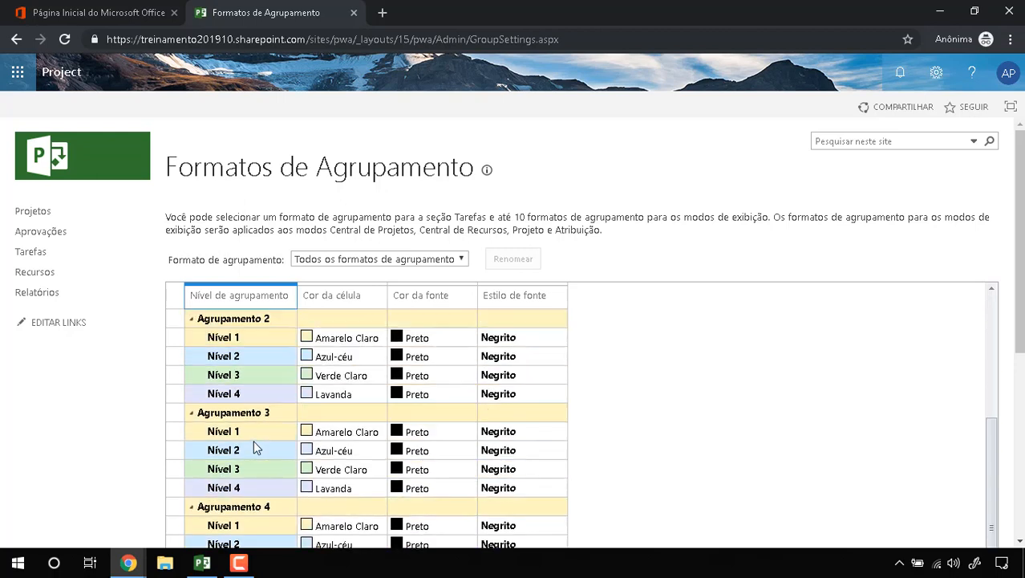
pyautogui.scroll(-1, 254, 436)
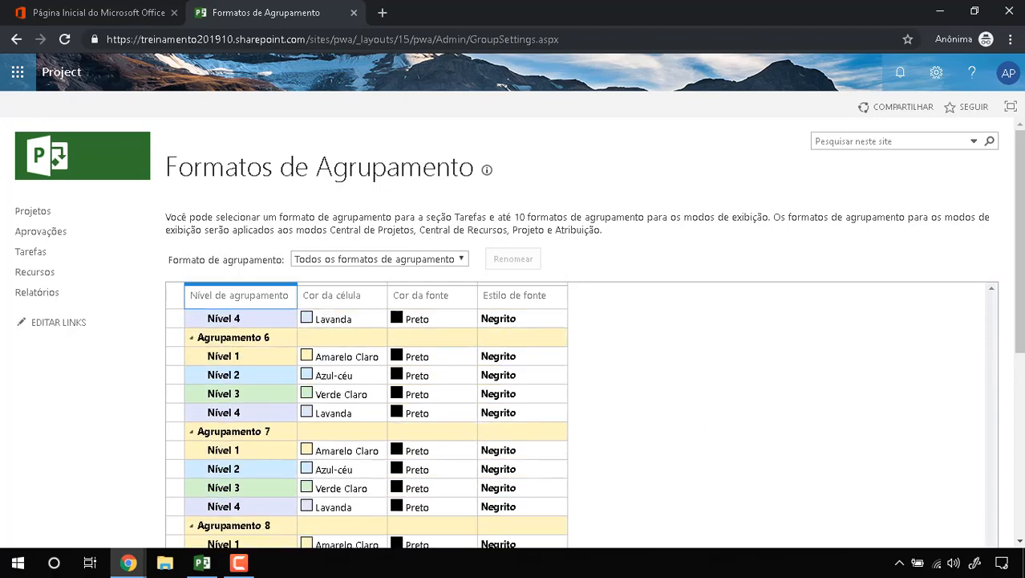
pyautogui.scroll(-3, 1019, 341)
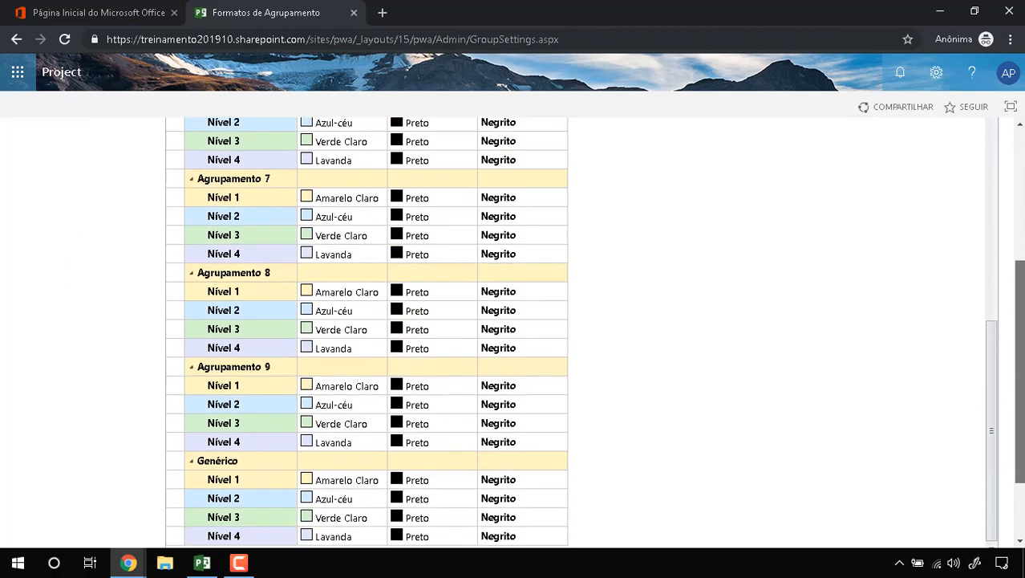
pyautogui.scroll(-1, 975, 373)
pyautogui.scroll(5, 975, 373)
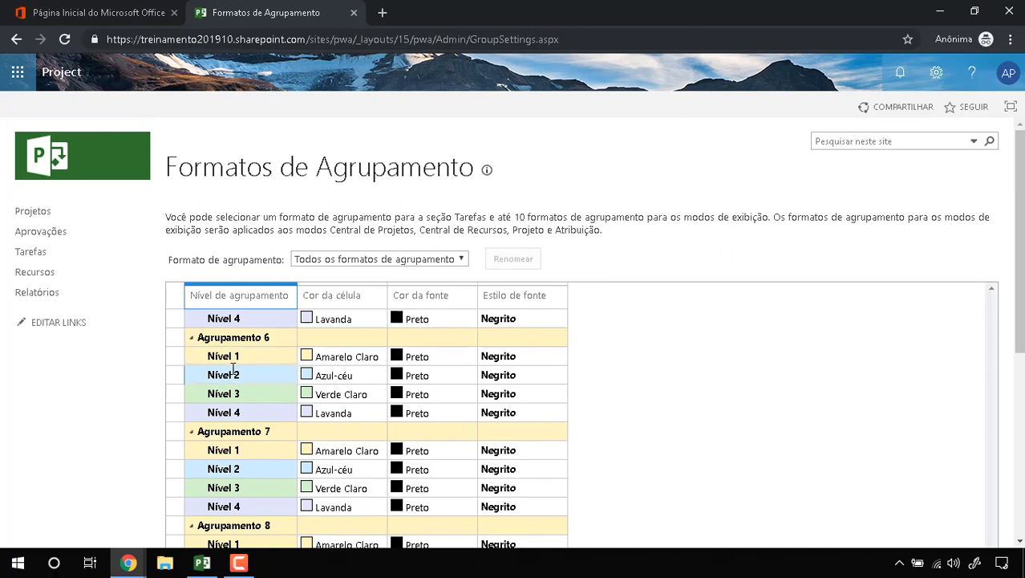
pyautogui.scroll(8, 233, 374)
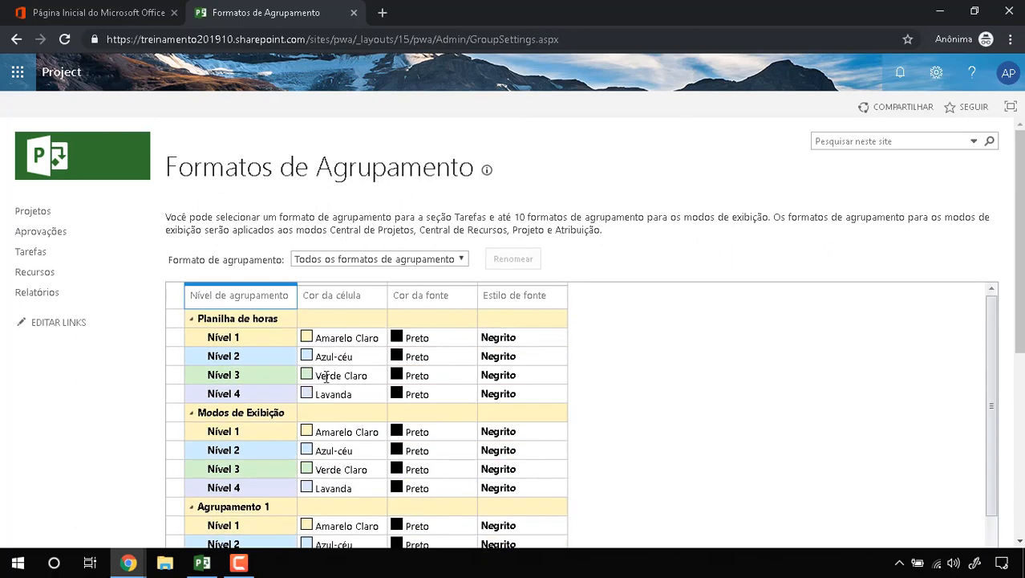
# Examine the cell colours assigned to Nível 1 through Nível 4 under Modos de Exibição.
pyautogui.click(246, 437)
pyautogui.click(337, 432)
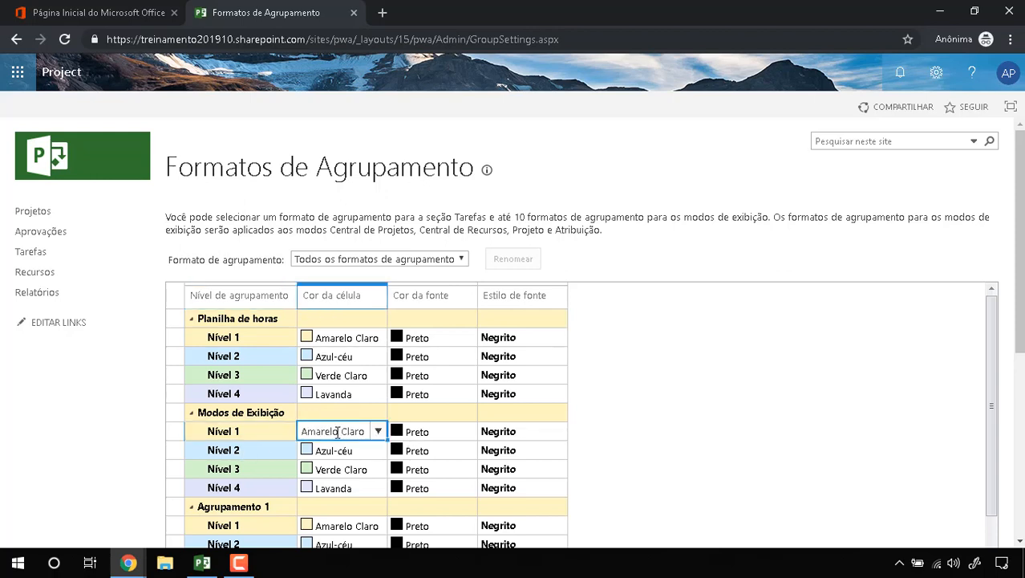
pyautogui.click(269, 456)
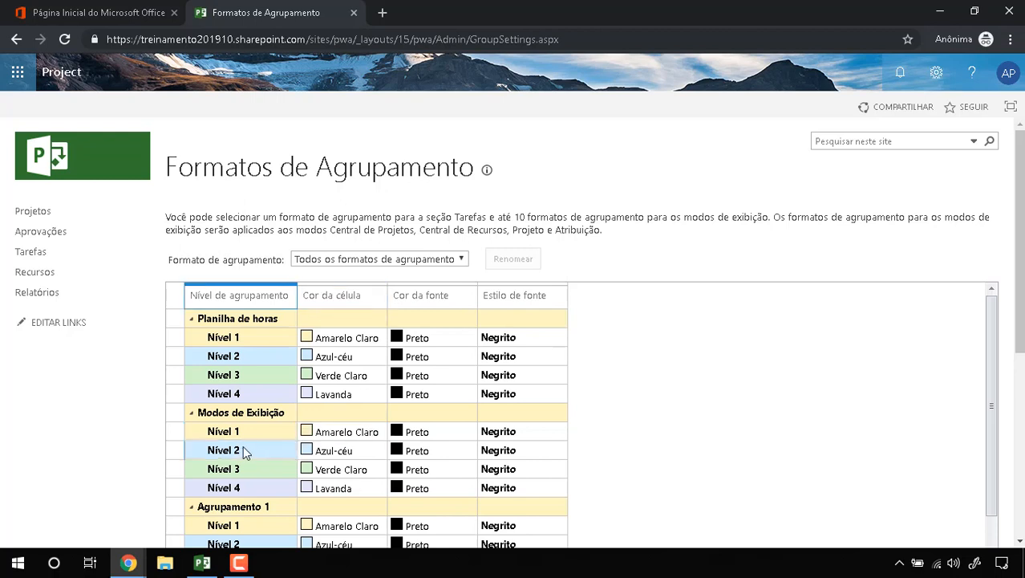
pyautogui.click(343, 450)
pyautogui.click(299, 467)
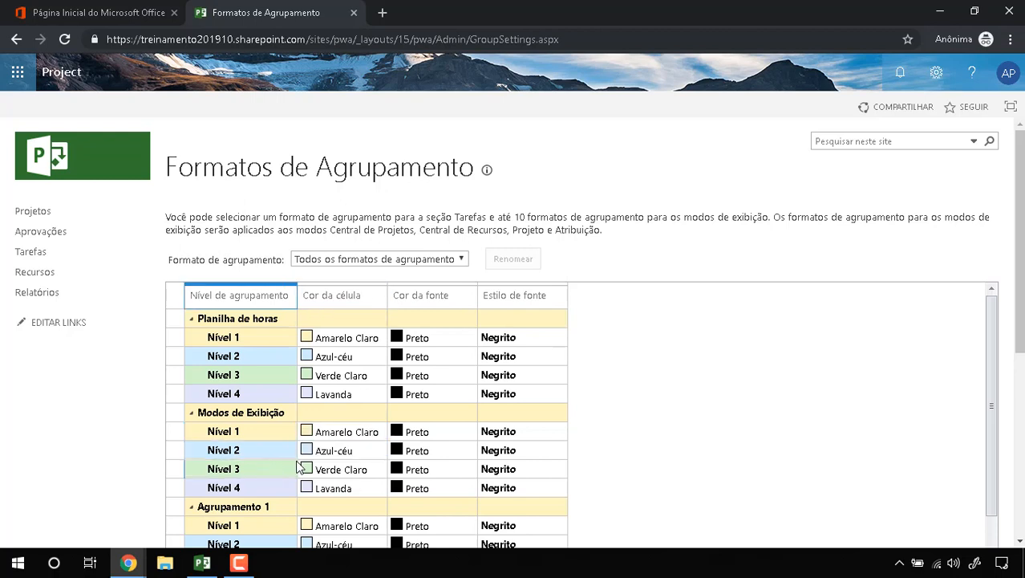
pyautogui.click(363, 465)
pyautogui.click(284, 487)
pyautogui.click(343, 490)
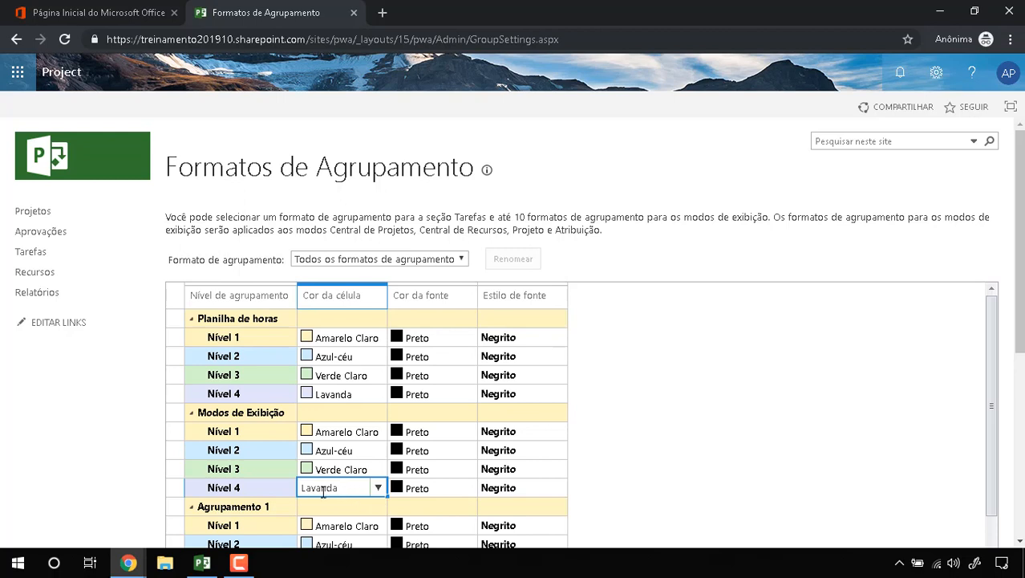
pyautogui.click(267, 495)
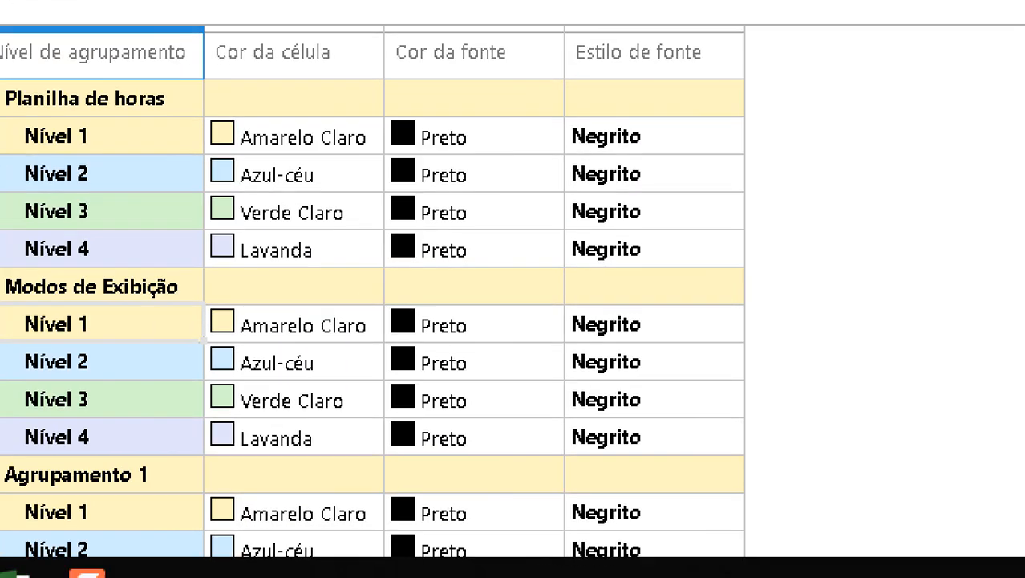
# Mark the level rows and the Nível 2 label under Modos de Exibição with red pen strokes, then clear the annotations.
pyautogui.moveTo(177, 321); pyautogui.dragTo(288, 331)
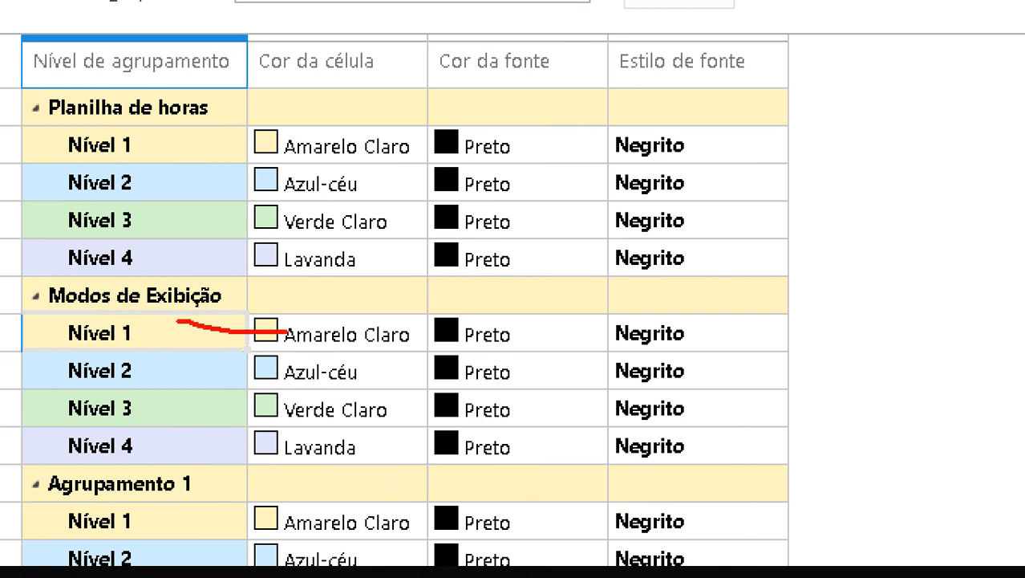
pyautogui.moveTo(186, 375); pyautogui.dragTo(434, 357)
pyautogui.moveTo(409, 390)
pyautogui.mouseDown()
pyautogui.moveTo(483, 376)
pyautogui.moveTo(483, 416)
pyautogui.moveTo(511, 432)
pyautogui.mouseUp()
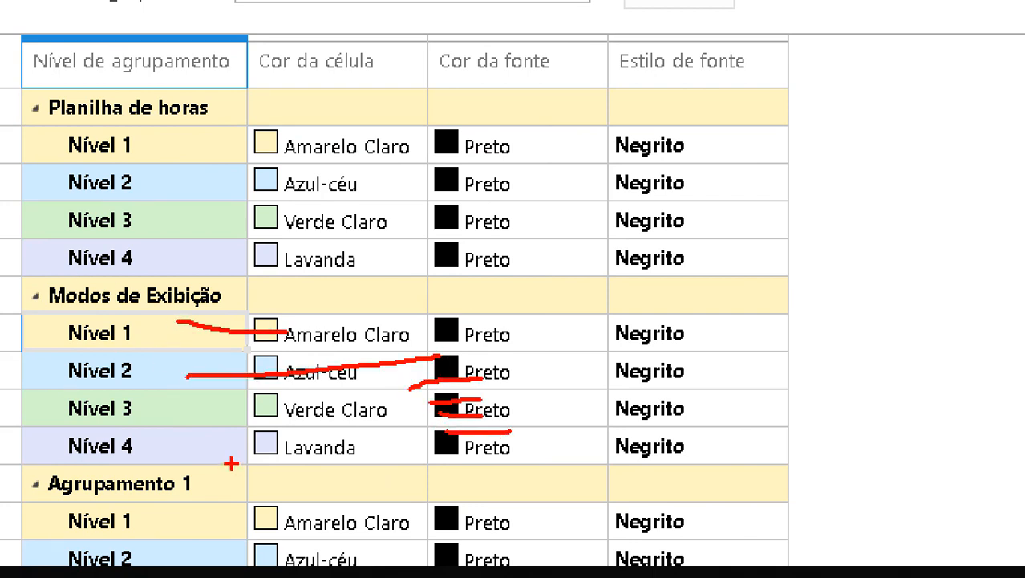
pyautogui.moveTo(69, 360)
pyautogui.mouseDown()
pyautogui.moveTo(51, 363)
pyautogui.moveTo(138, 378)
pyautogui.moveTo(81, 362)
pyautogui.mouseUp()
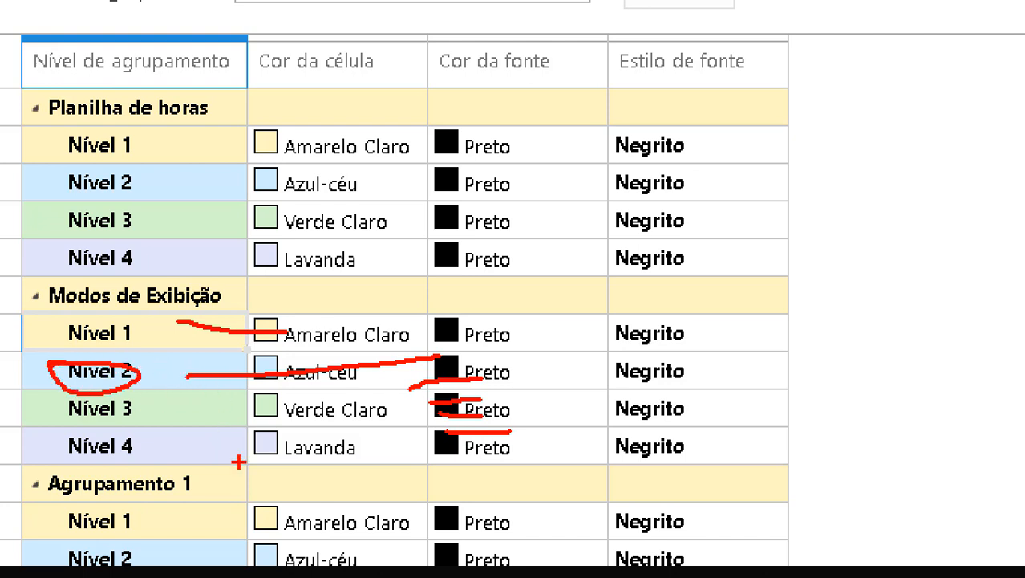
pyautogui.moveTo(226, 464)
pyautogui.mouseDown()
pyautogui.moveTo(426, 461)
pyautogui.moveTo(489, 483)
pyautogui.moveTo(479, 508)
pyautogui.moveTo(449, 531)
pyautogui.mouseUp()
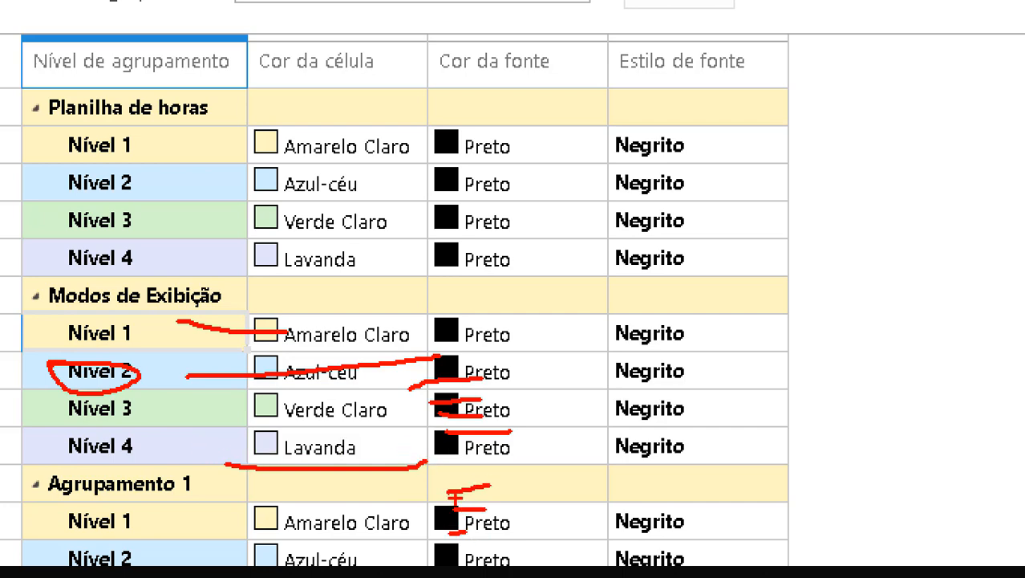
pyautogui.press('Escape')
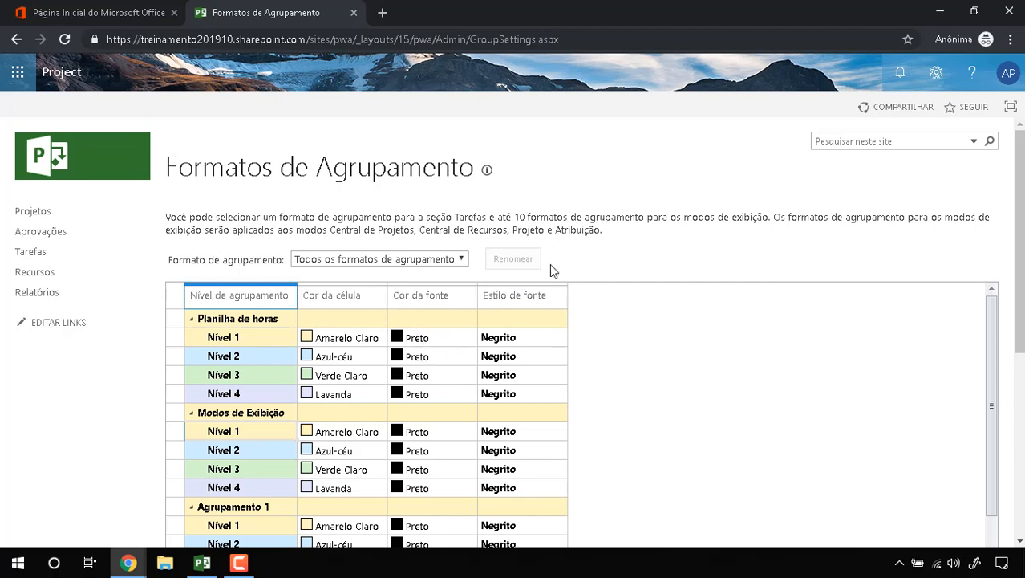
# Set the cell colour of Nível 1 in Agrupamento 1 to Laranja.
pyautogui.scroll(-5, 586, 310)
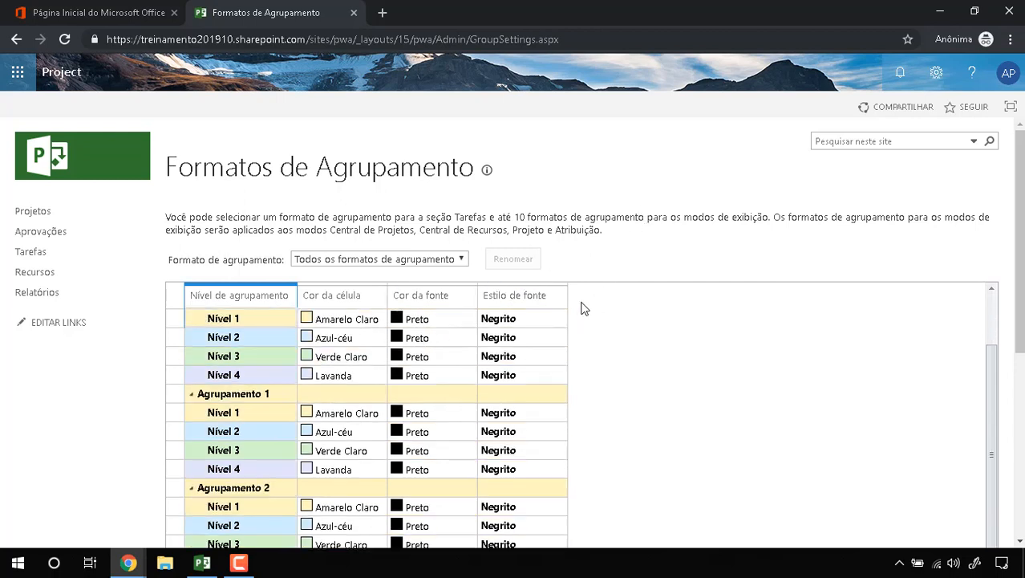
pyautogui.scroll(4, 596, 313)
pyautogui.scroll(2, 294, 368)
pyautogui.scroll(-3, 275, 413)
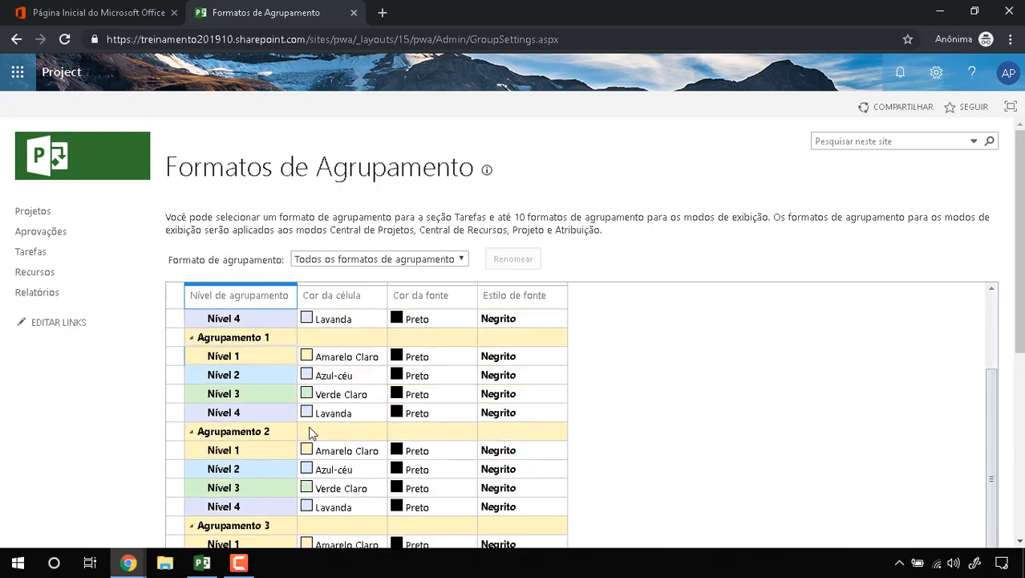
pyautogui.scroll(-2, 276, 406)
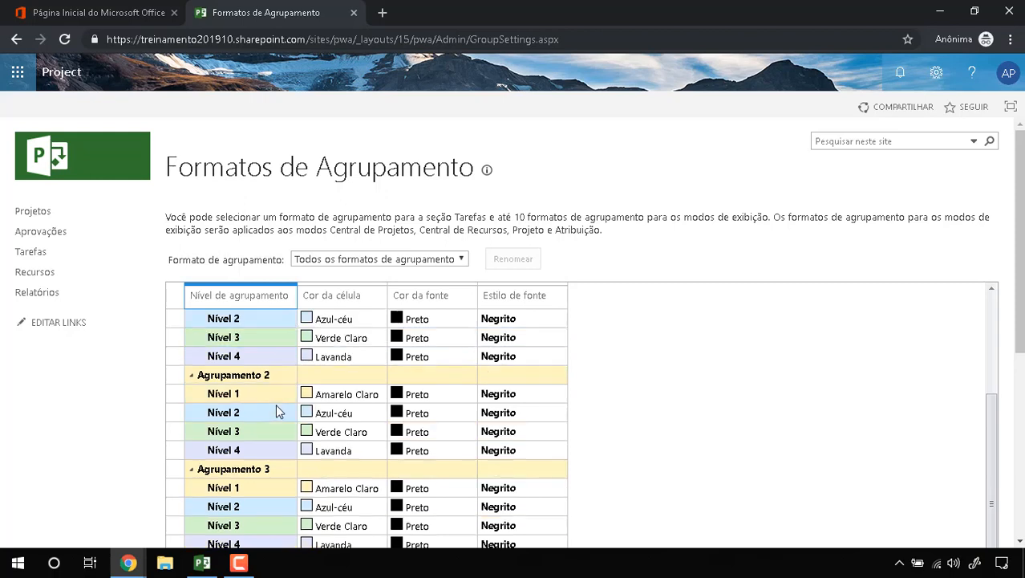
pyautogui.scroll(2, 276, 406)
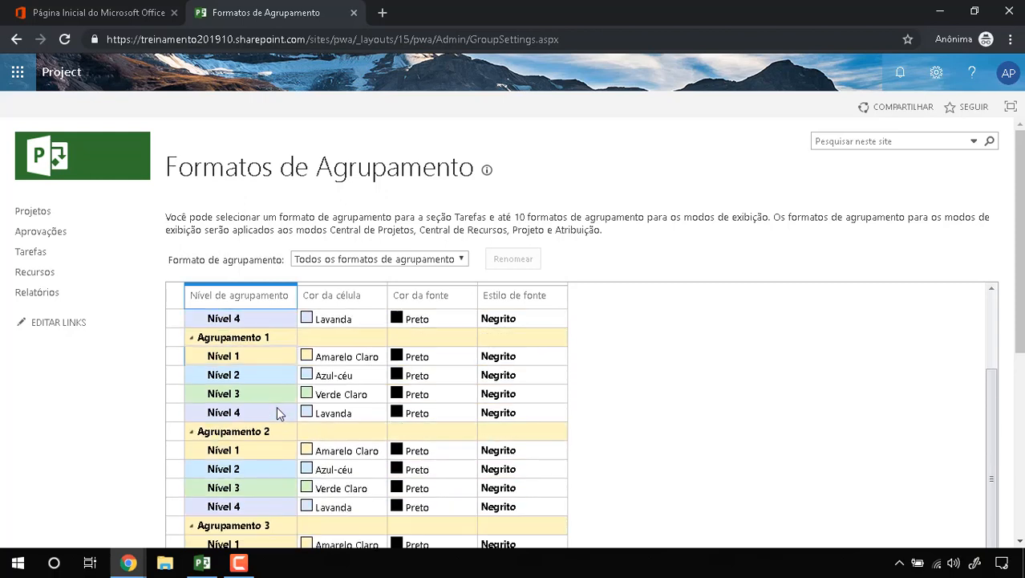
pyautogui.click(363, 358)
pyautogui.click(378, 358)
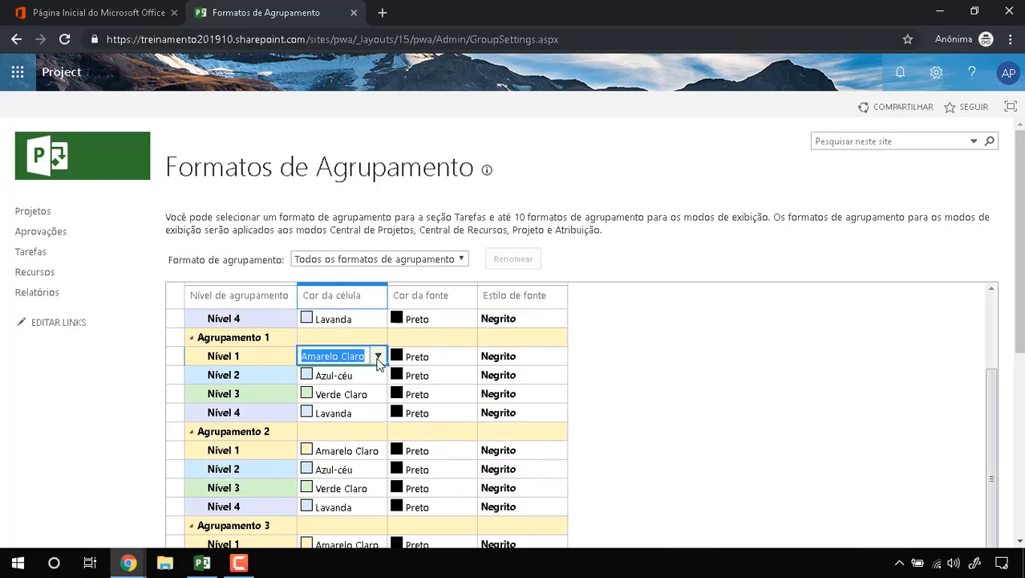
pyautogui.moveTo(389, 409); pyautogui.dragTo(398, 499)
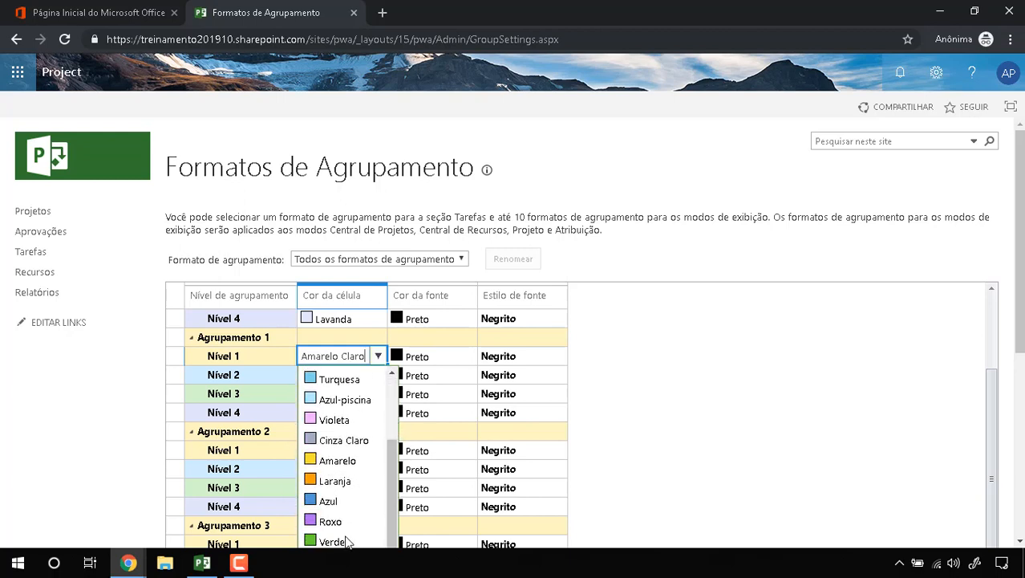
pyautogui.moveTo(385, 494); pyautogui.dragTo(391, 529)
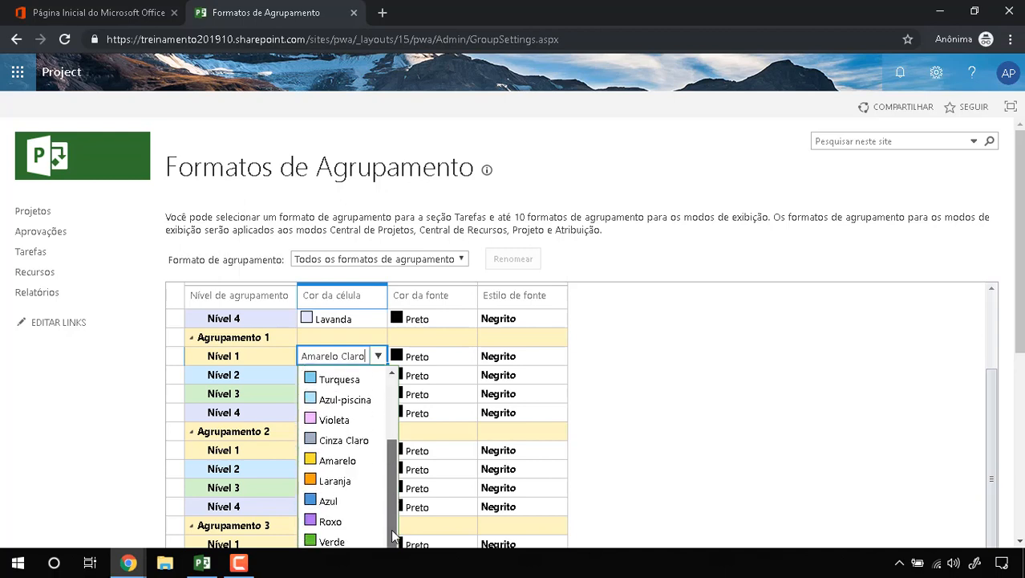
pyautogui.click(333, 481)
# Set the cell colour of Nível 2 in Agrupamento 1 to Roxo.
pyautogui.click(373, 378)
pyautogui.click(378, 375)
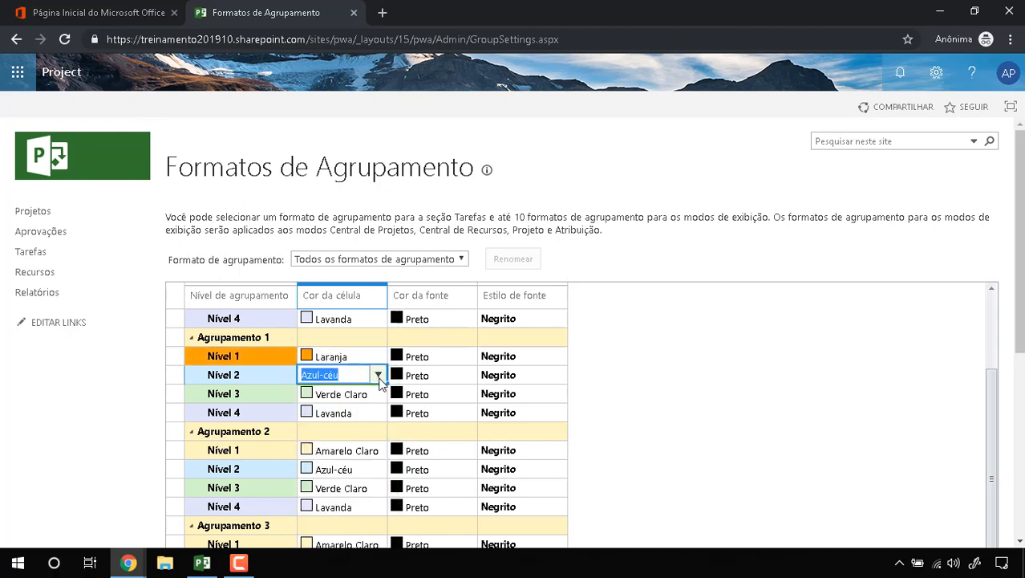
pyautogui.scroll(-2, 387, 446)
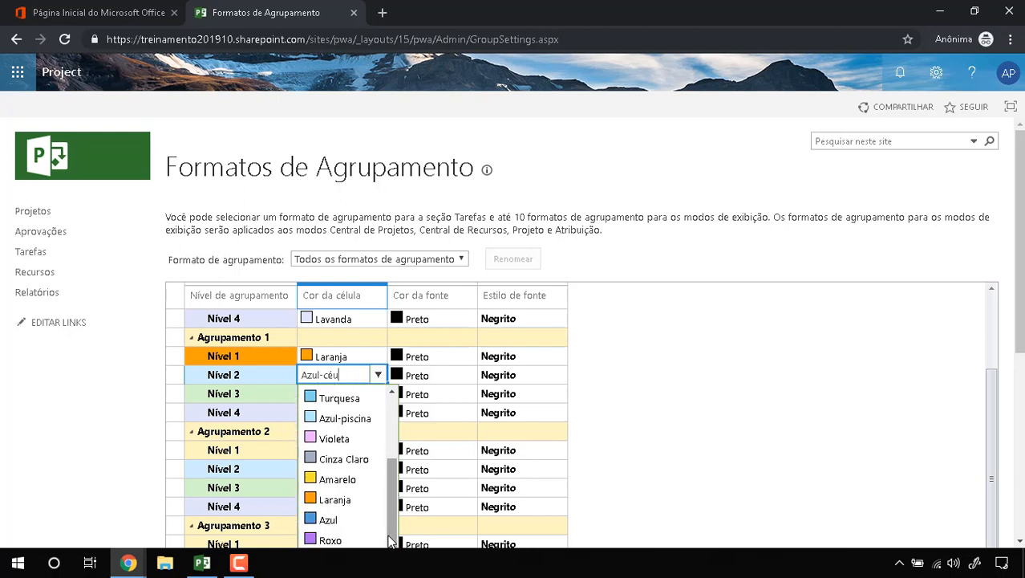
pyautogui.click(340, 541)
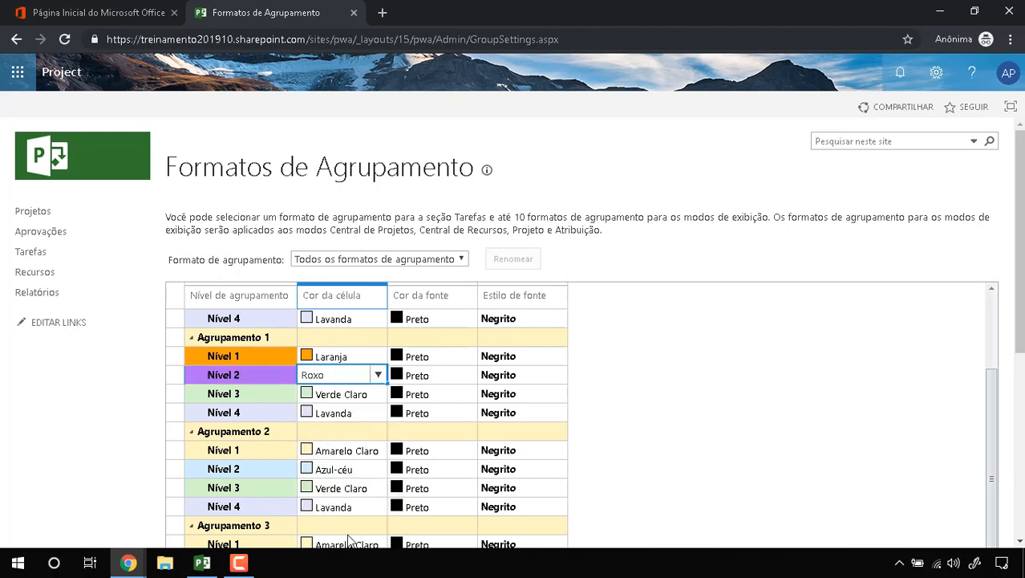
pyautogui.click(371, 394)
pyautogui.click(378, 393)
pyautogui.scroll(1, 384, 466)
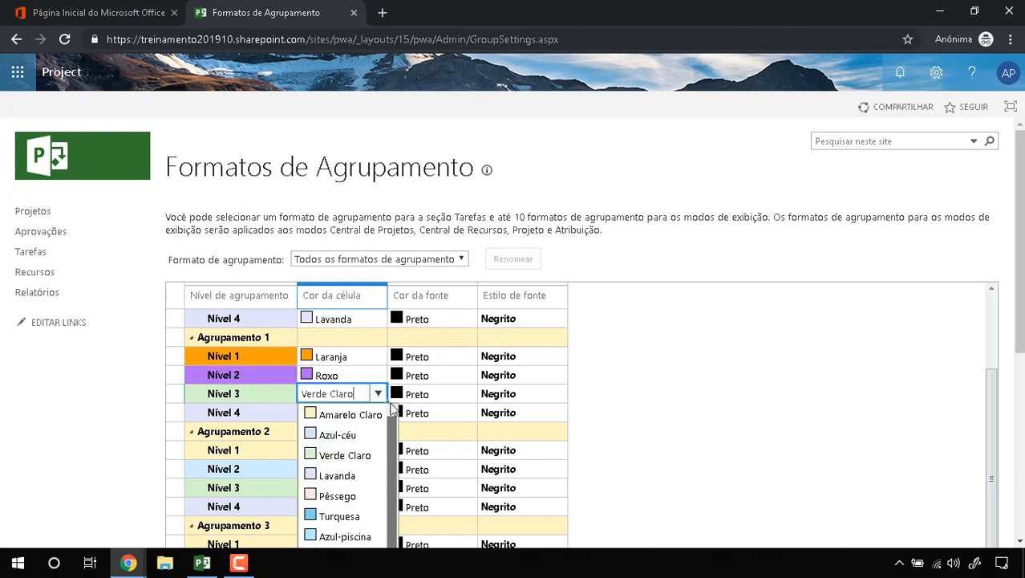
pyautogui.scroll(-2, 382, 497)
pyautogui.scroll(-3, 382, 531)
pyautogui.scroll(3, 389, 429)
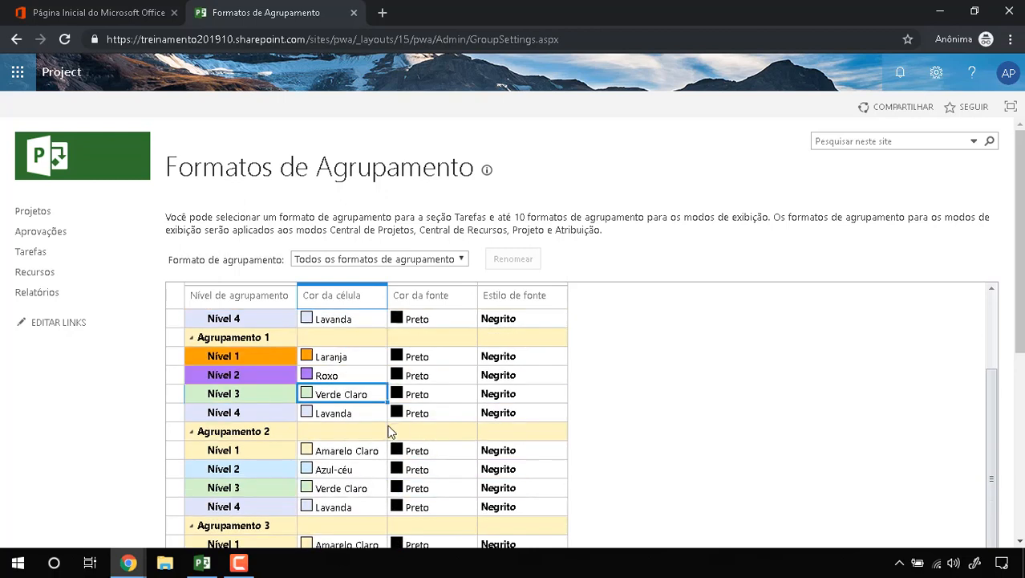
# Set the cell colour of Nível 3 in Agrupamento 1 to Verde.
pyautogui.click(381, 394)
pyautogui.click(378, 393)
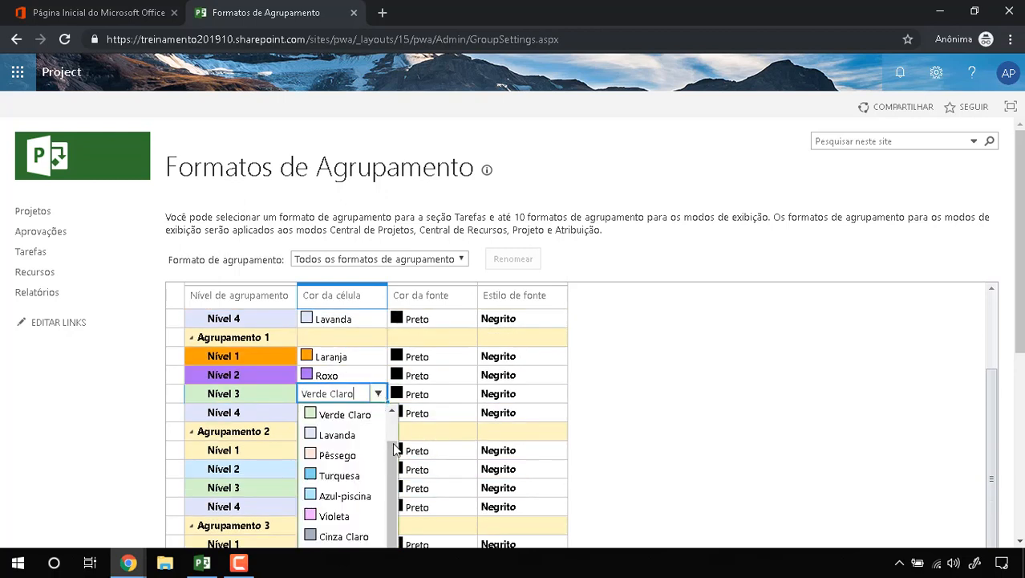
pyautogui.scroll(-2, 345, 478)
pyautogui.scroll(-1, 426, 506)
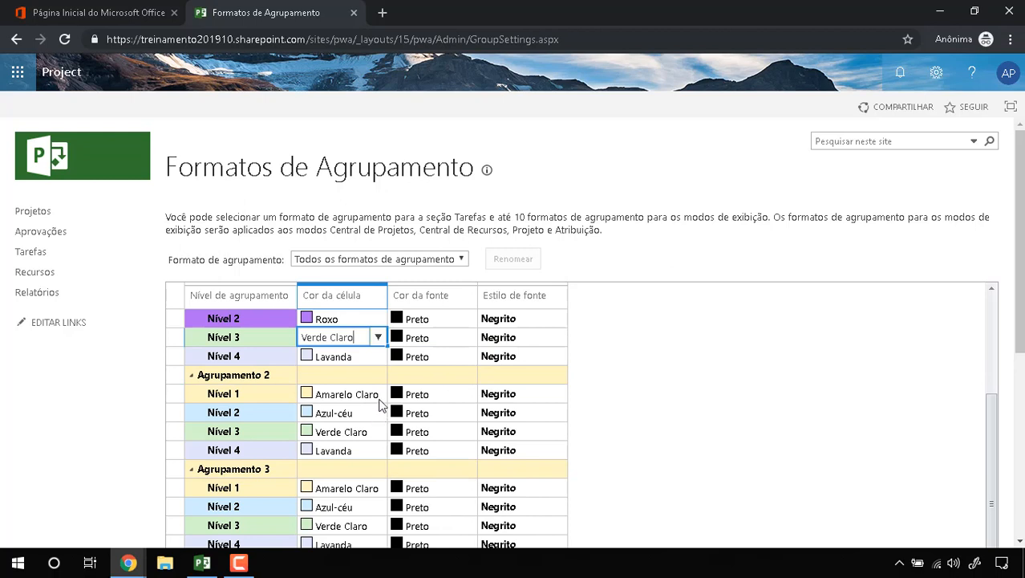
pyautogui.click(378, 337)
pyautogui.scroll(-2, 383, 461)
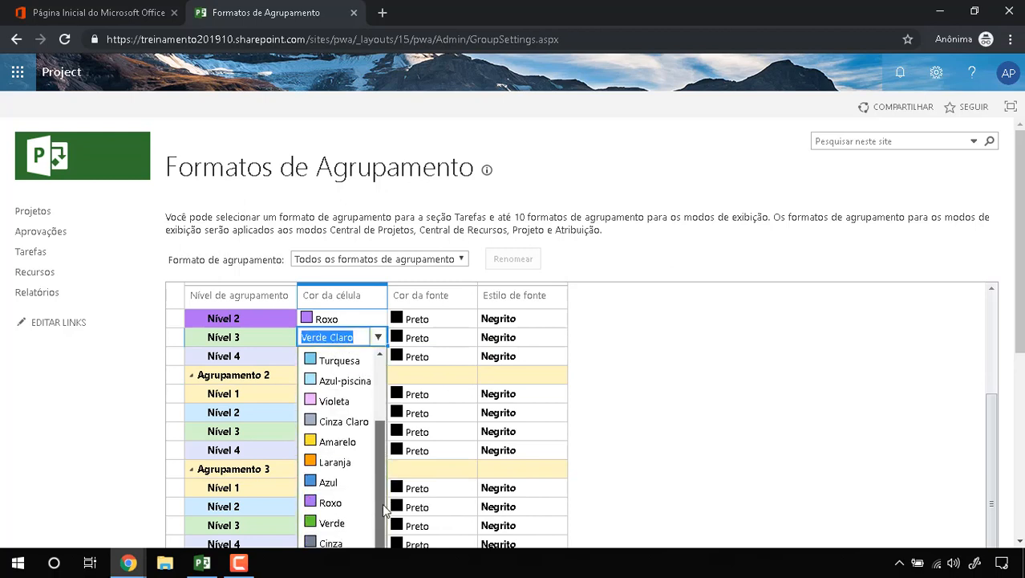
pyautogui.click(340, 527)
# Set the cell colour of Nível 4 in Agrupamento 1 to Cinza.
pyautogui.scroll(2, 359, 380)
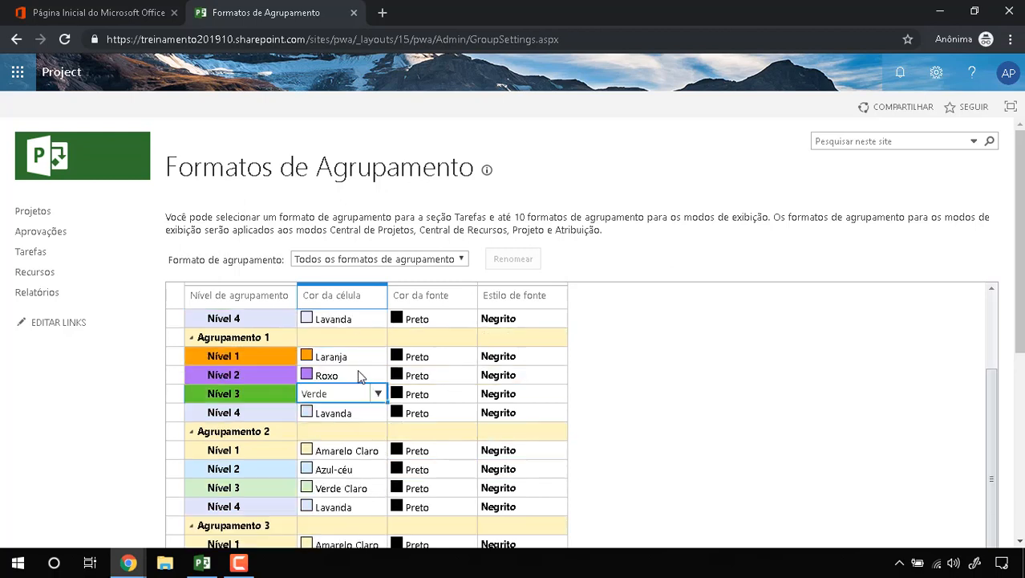
pyautogui.click(378, 470)
pyautogui.click(378, 468)
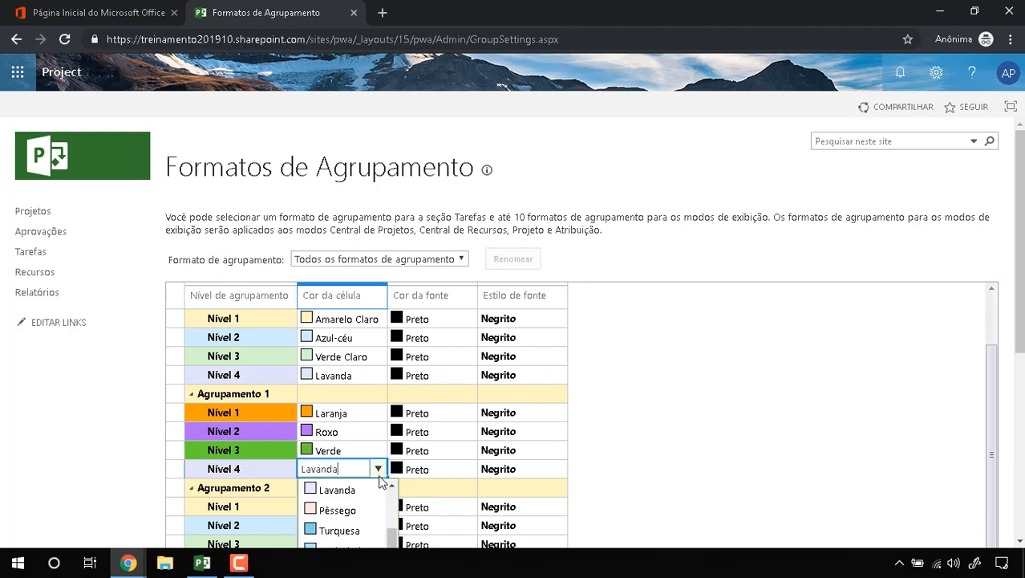
pyautogui.scroll(-5, 373, 483)
pyautogui.scroll(1, 367, 406)
pyautogui.scroll(1, 367, 401)
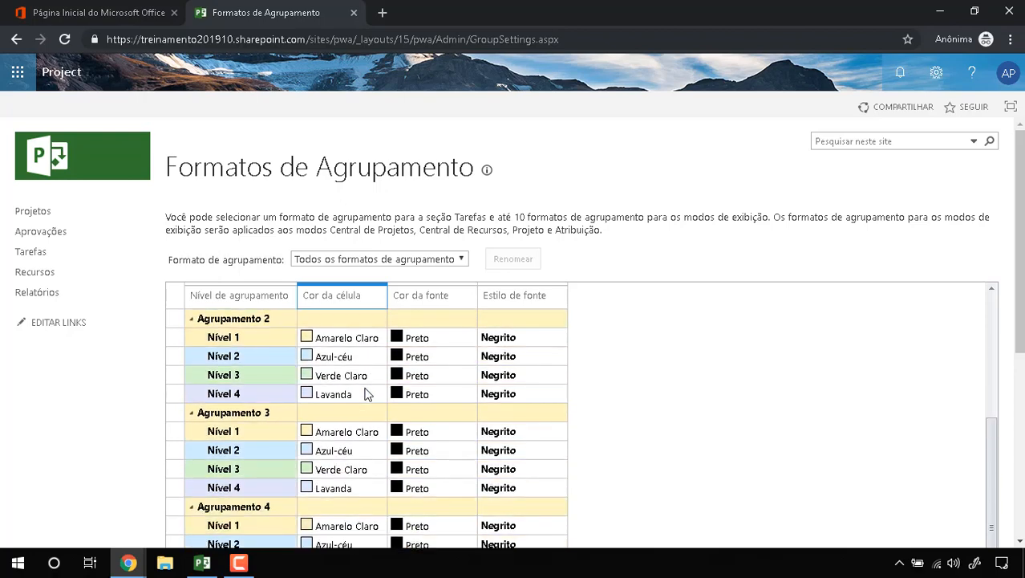
pyautogui.scroll(2, 366, 393)
pyautogui.click(381, 420)
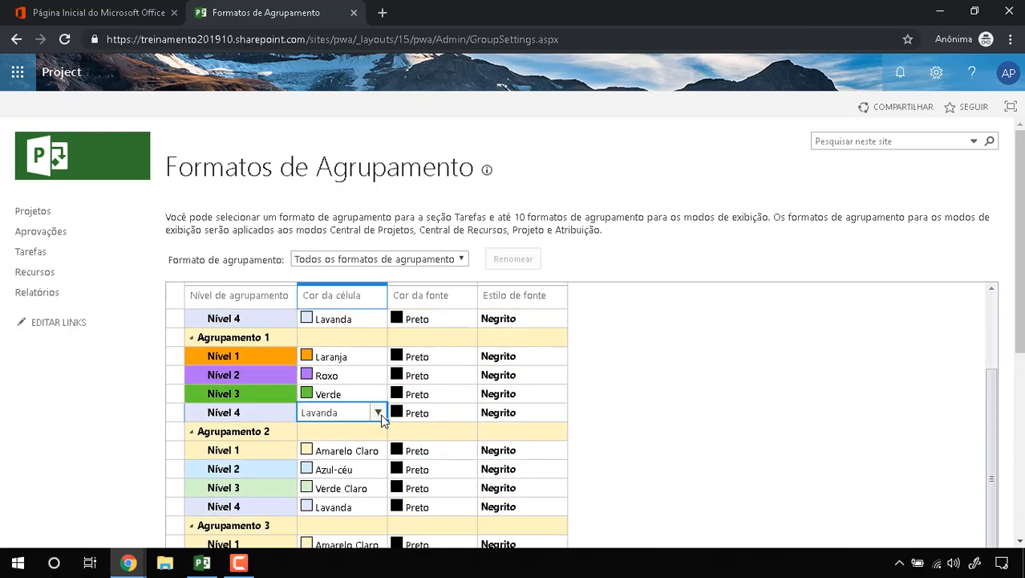
pyautogui.click(378, 413)
pyautogui.moveTo(391, 538); pyautogui.dragTo(397, 565)
pyautogui.moveTo(1020, 351); pyautogui.dragTo(1020, 374)
pyautogui.click(380, 370)
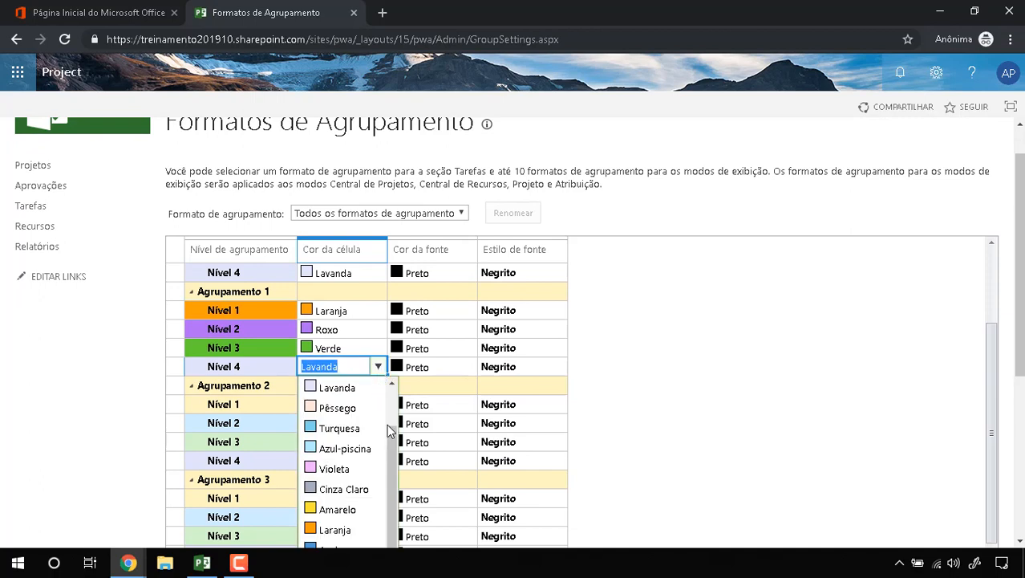
pyautogui.scroll(-1, 389, 472)
pyautogui.click(382, 310)
pyautogui.scroll(-2, 392, 462)
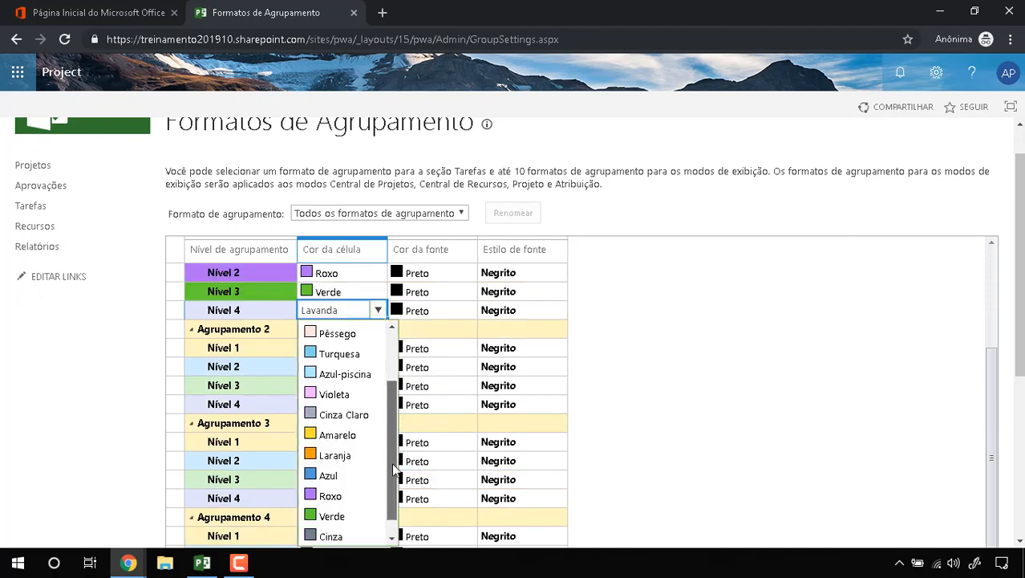
pyautogui.click(346, 518)
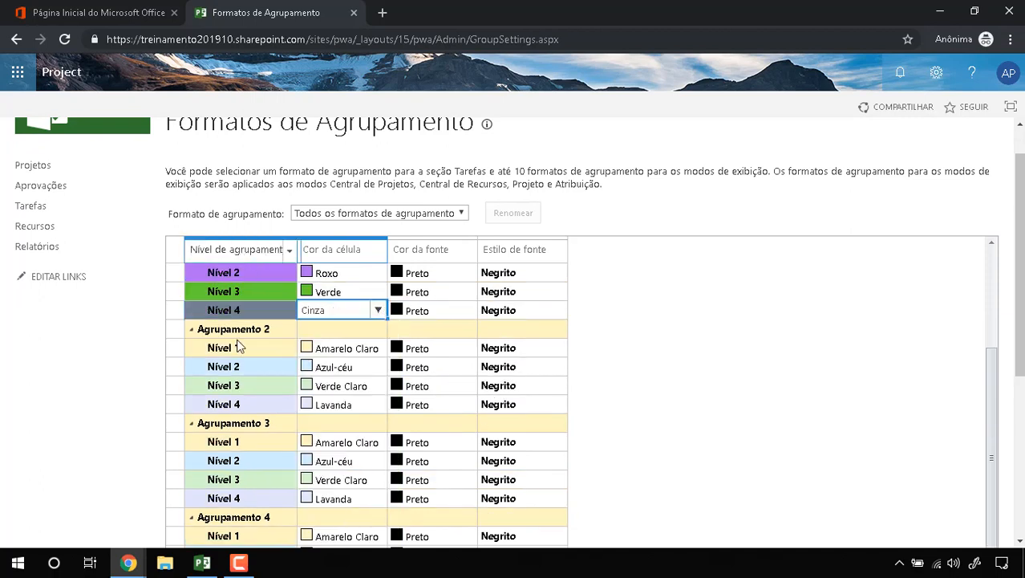
pyautogui.scroll(1, 243, 326)
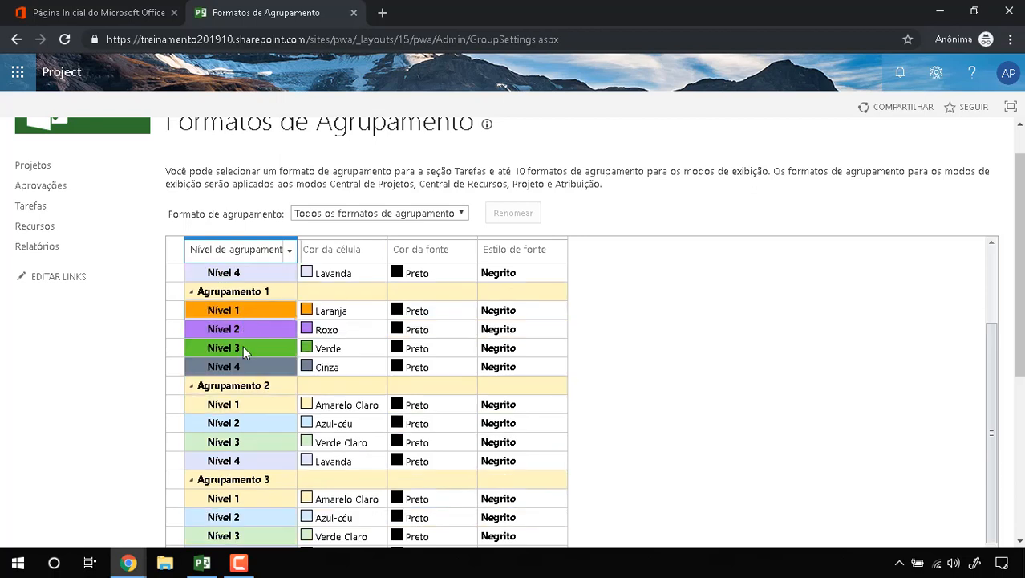
pyautogui.scroll(2, 243, 347)
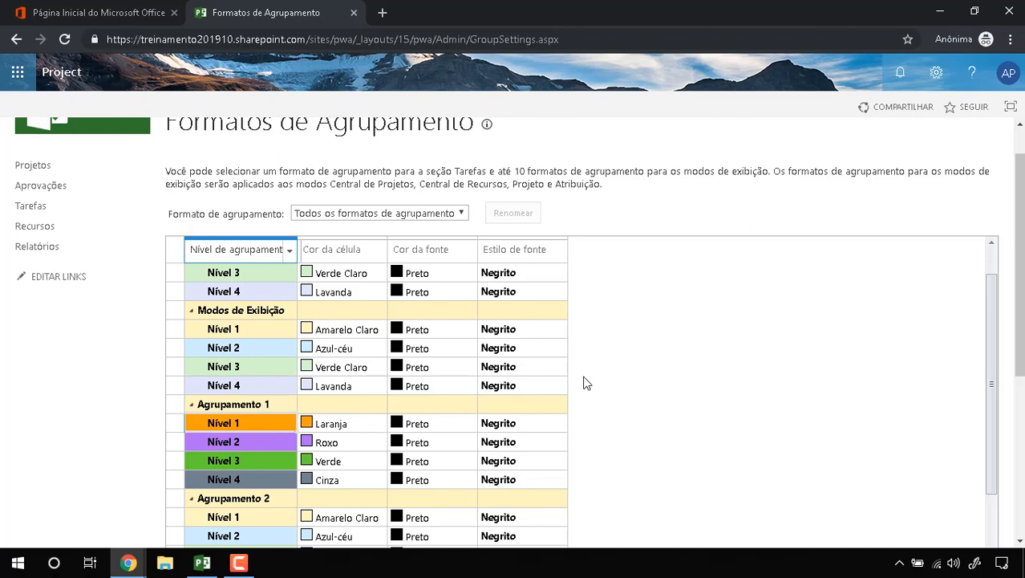
# Switch to Project Professional and create a project from the Avaliação de Fusão ou de Aquisição template.
pyautogui.click(203, 562)
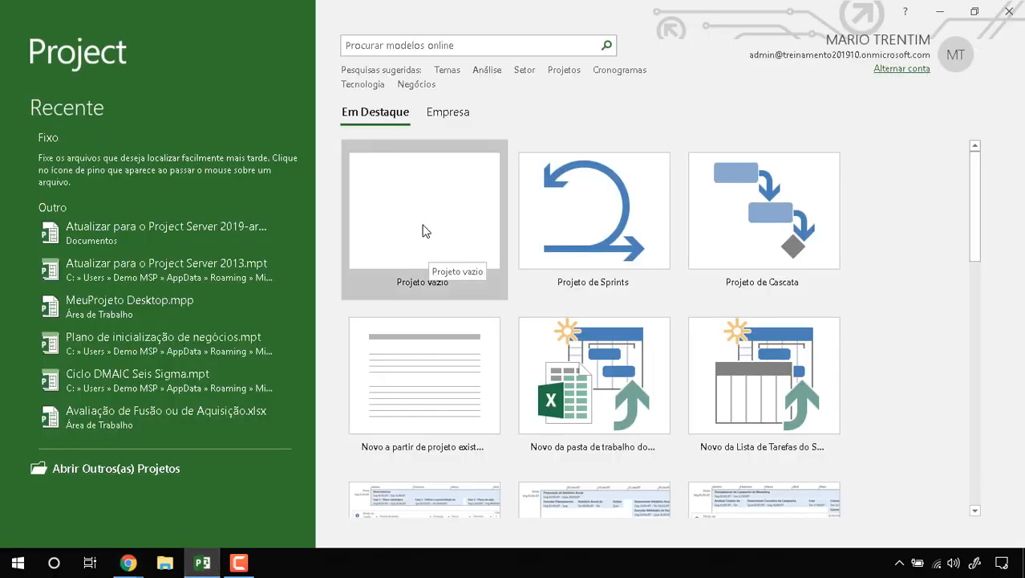
pyautogui.click(379, 223)
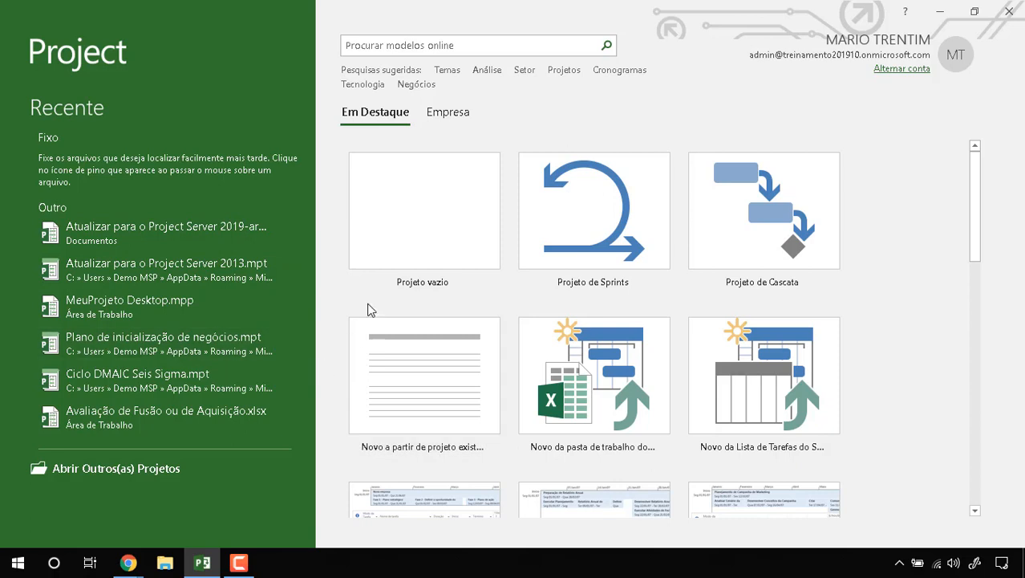
pyautogui.scroll(-3, 504, 362)
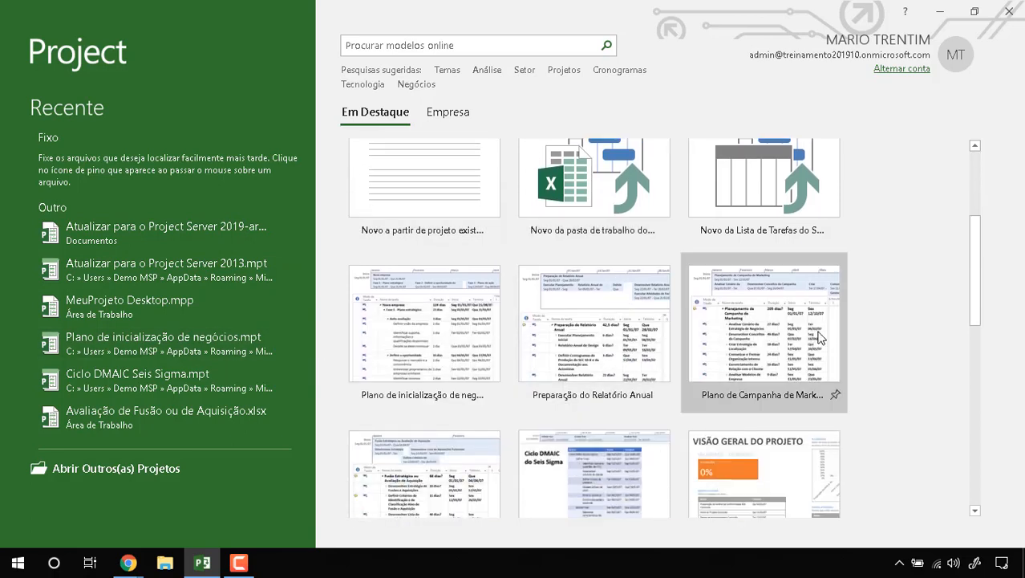
pyautogui.scroll(-1, 724, 372)
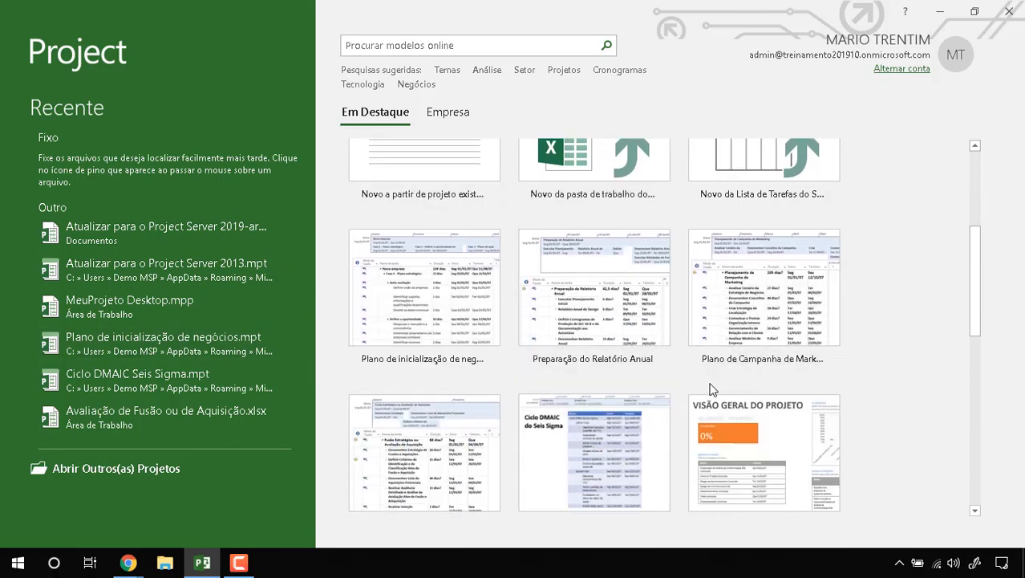
pyautogui.doubleClick(465, 446)
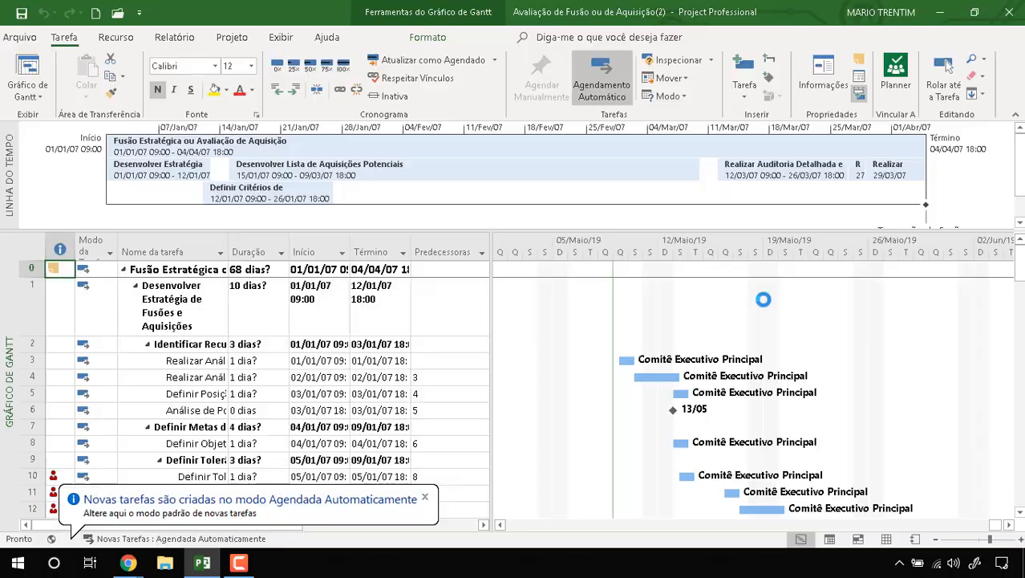
# Widen the task table beside the Gantt chart and hide the Linha do Tempo.
pyautogui.moveTo(490, 327); pyautogui.dragTo(565, 327)
pyautogui.click(184, 312)
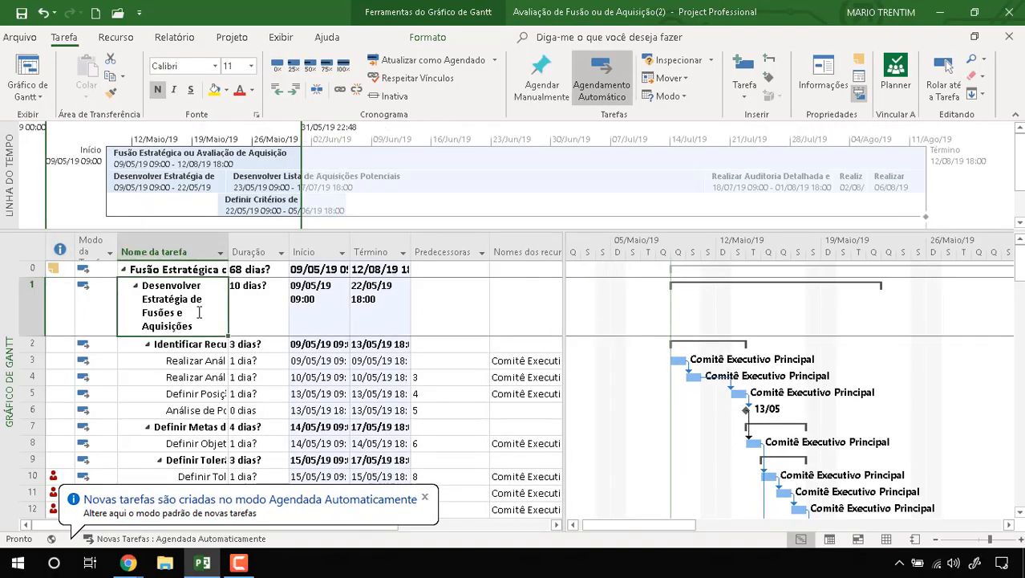
pyautogui.click(280, 38)
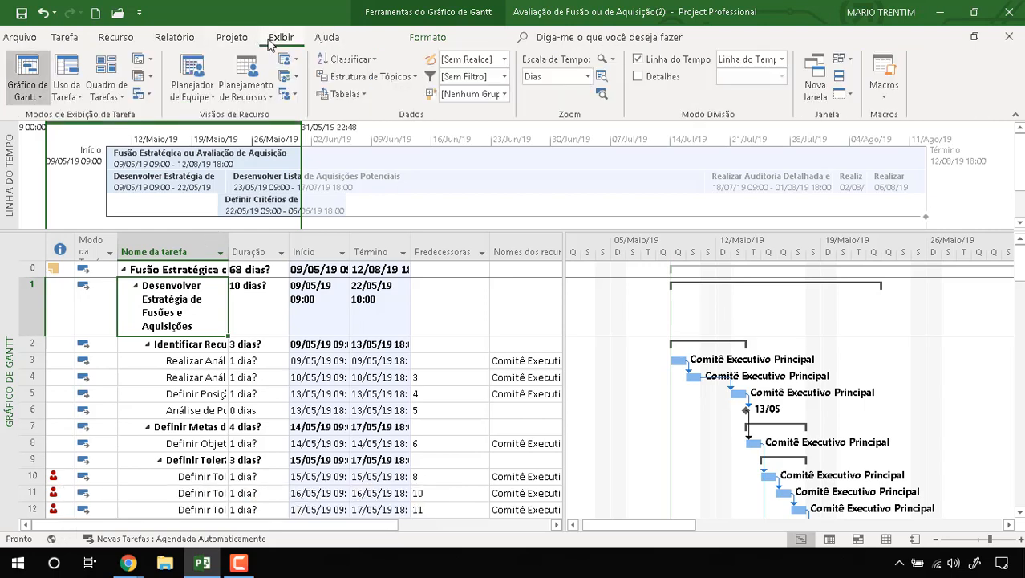
pyautogui.click(638, 58)
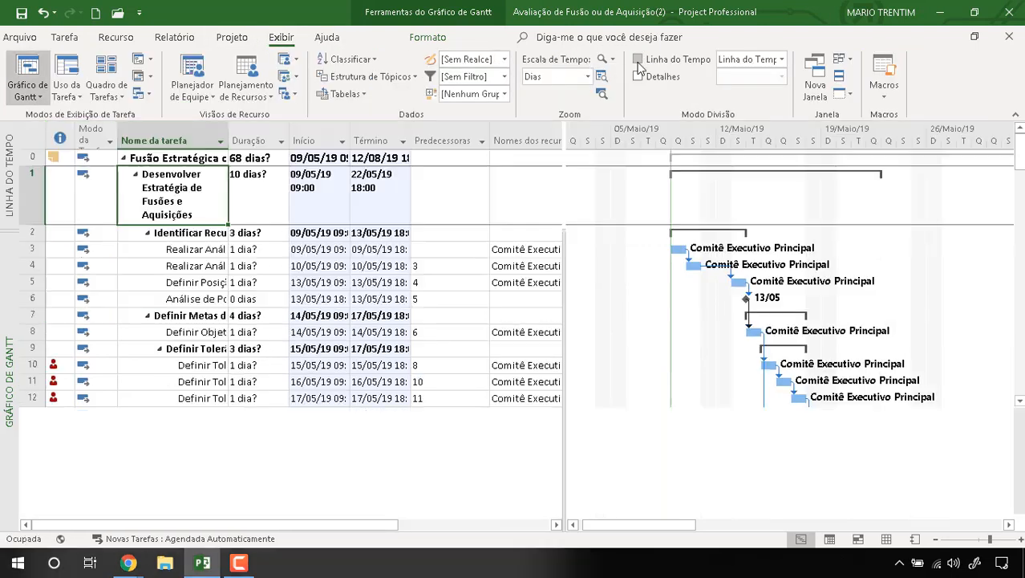
# Widen the Duração and Nome da tarefa columns and move the table divider to just after the Término column.
pyautogui.click(212, 361)
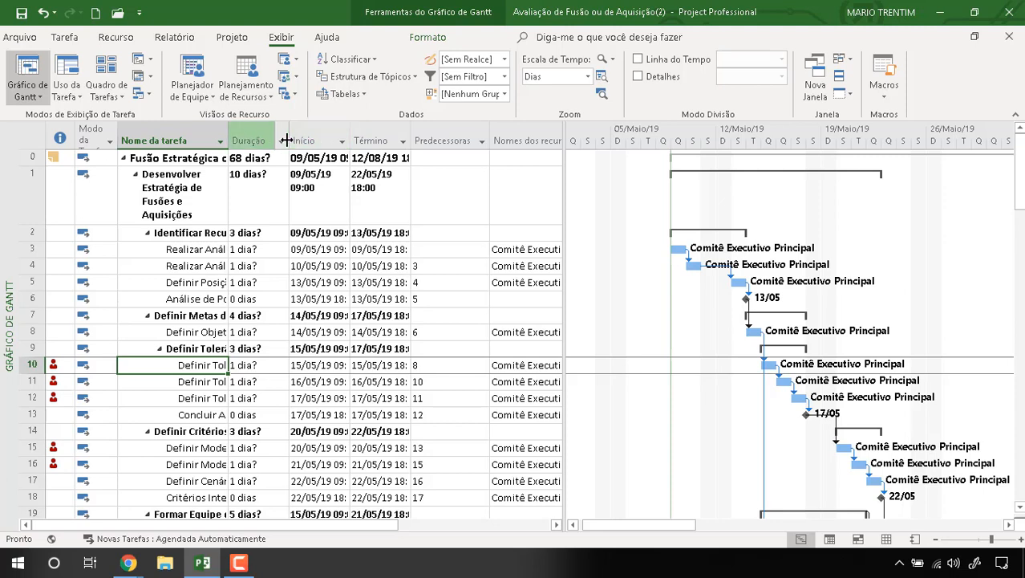
pyautogui.moveTo(285, 134); pyautogui.dragTo(344, 142)
pyautogui.moveTo(229, 140); pyautogui.dragTo(292, 140)
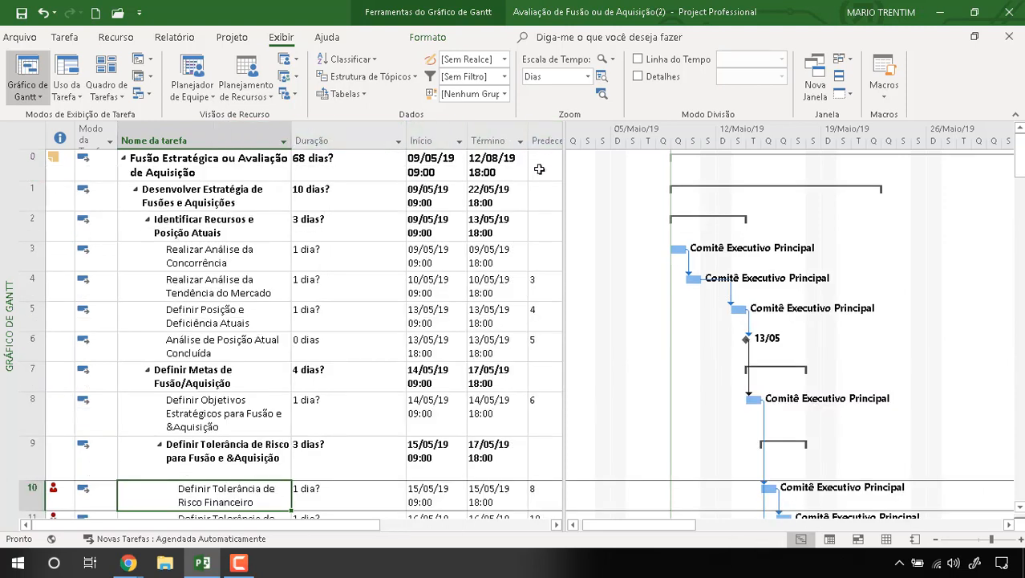
pyautogui.moveTo(567, 174); pyautogui.dragTo(523, 180)
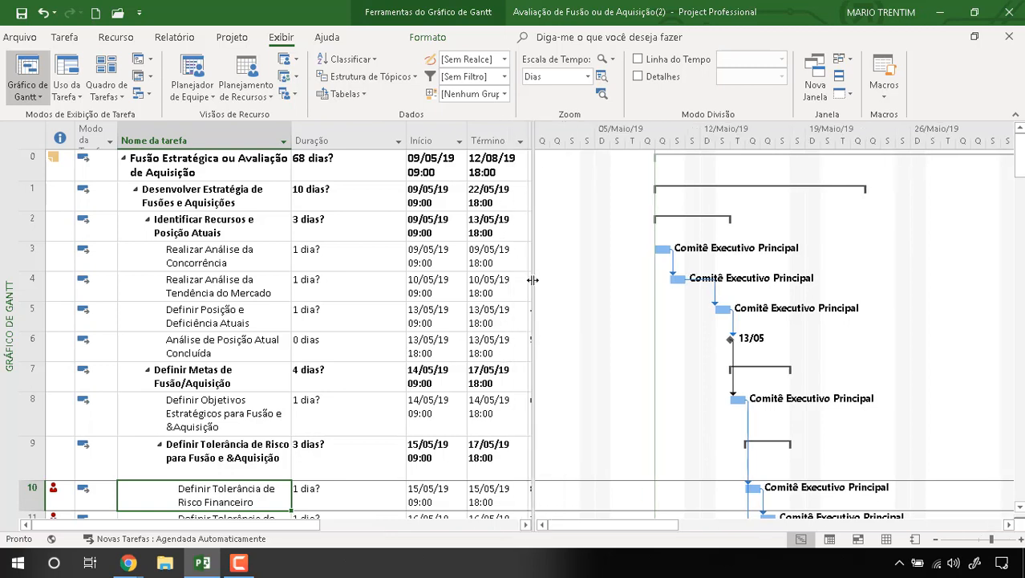
pyautogui.moveTo(533, 279); pyautogui.dragTo(527, 279)
pyautogui.click(321, 409)
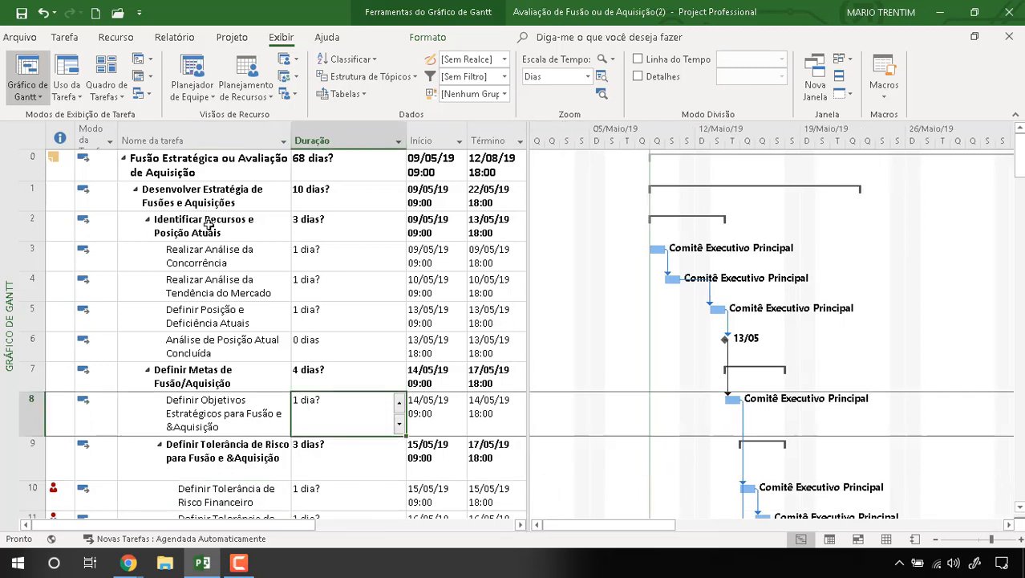
# Group the Gantt chart tasks by Crítica and select the Crítica: Não group heading.
pyautogui.click(205, 163)
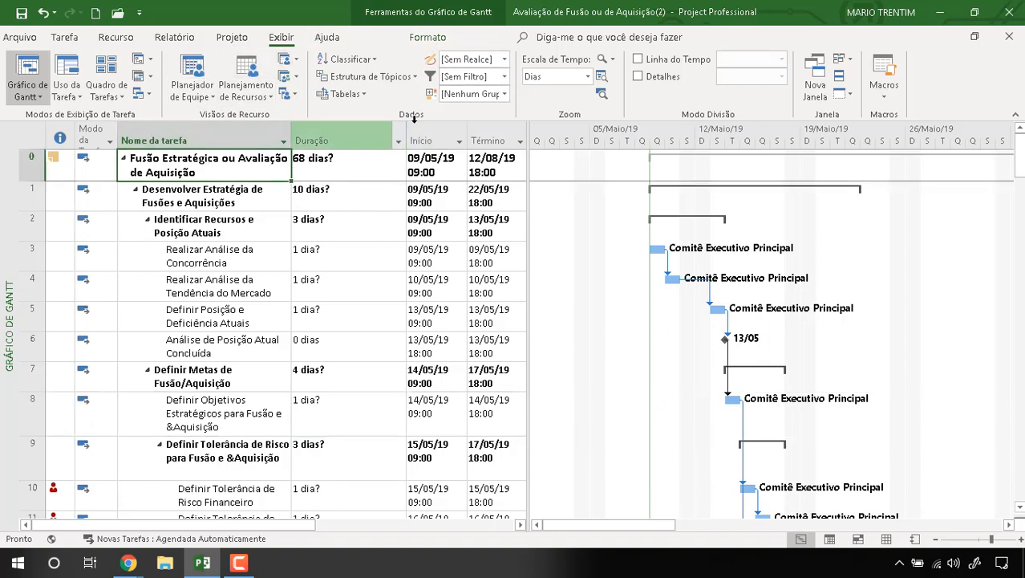
pyautogui.click(506, 95)
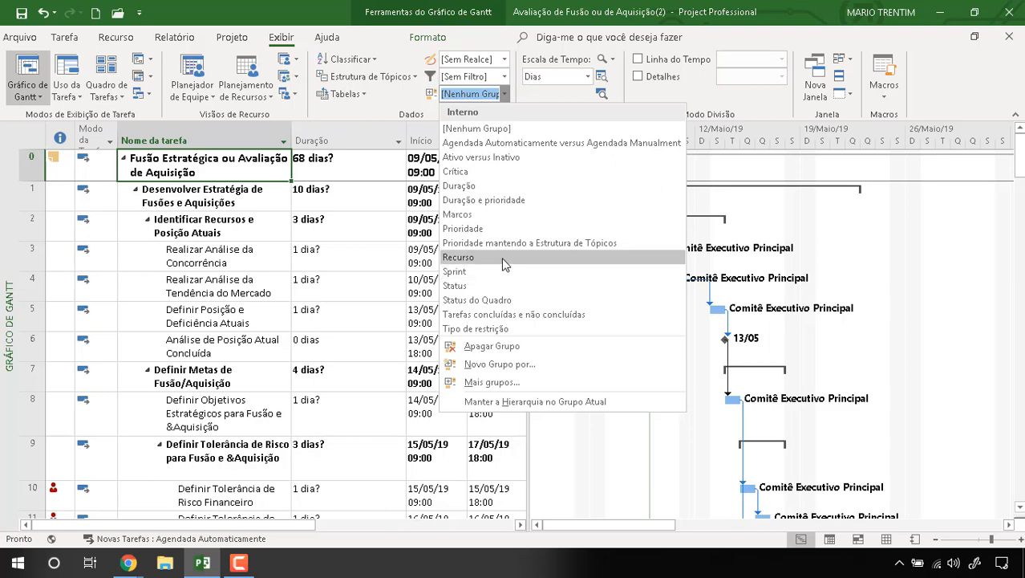
pyautogui.click(499, 171)
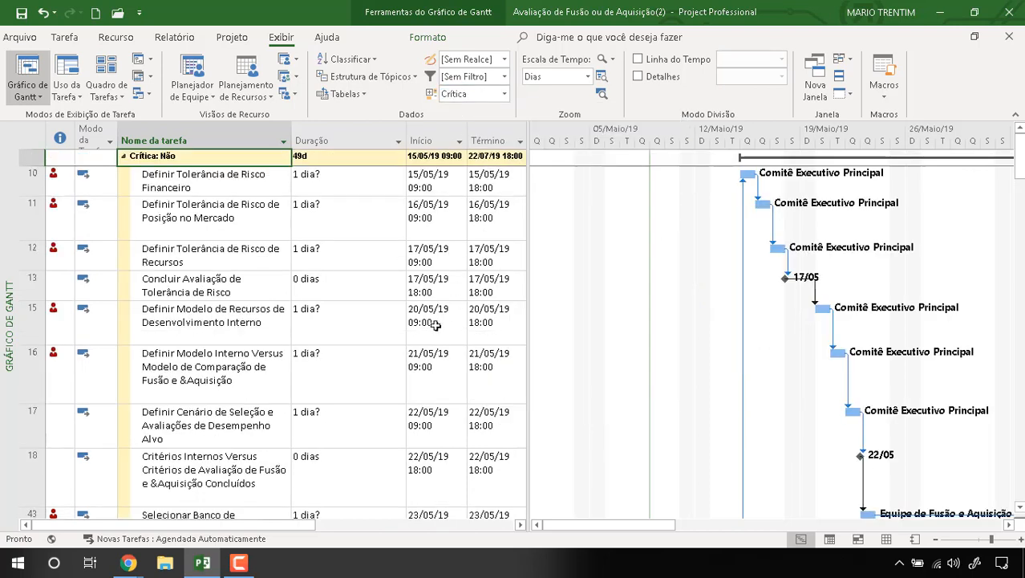
pyautogui.click(34, 157)
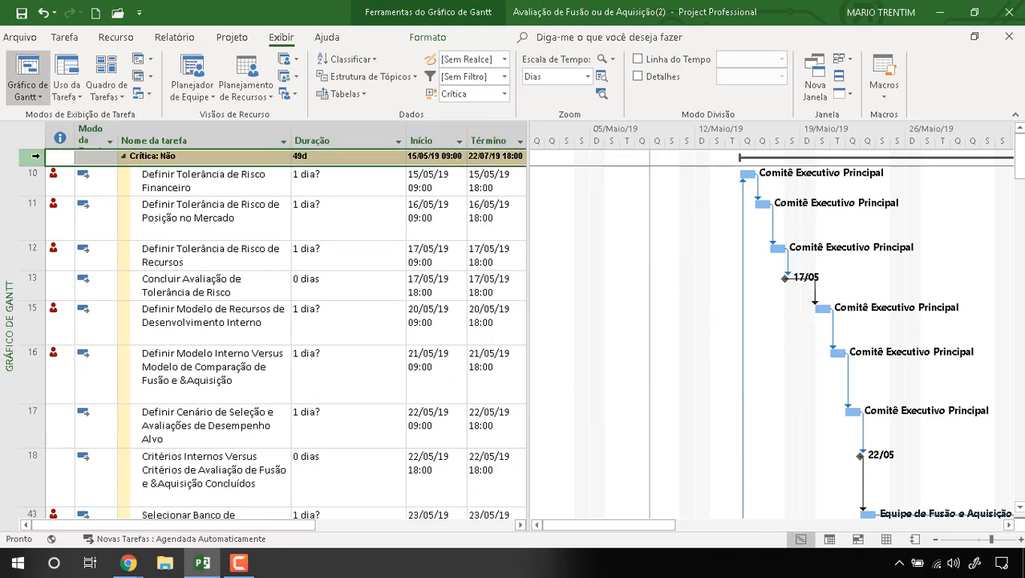
pyautogui.click(206, 160)
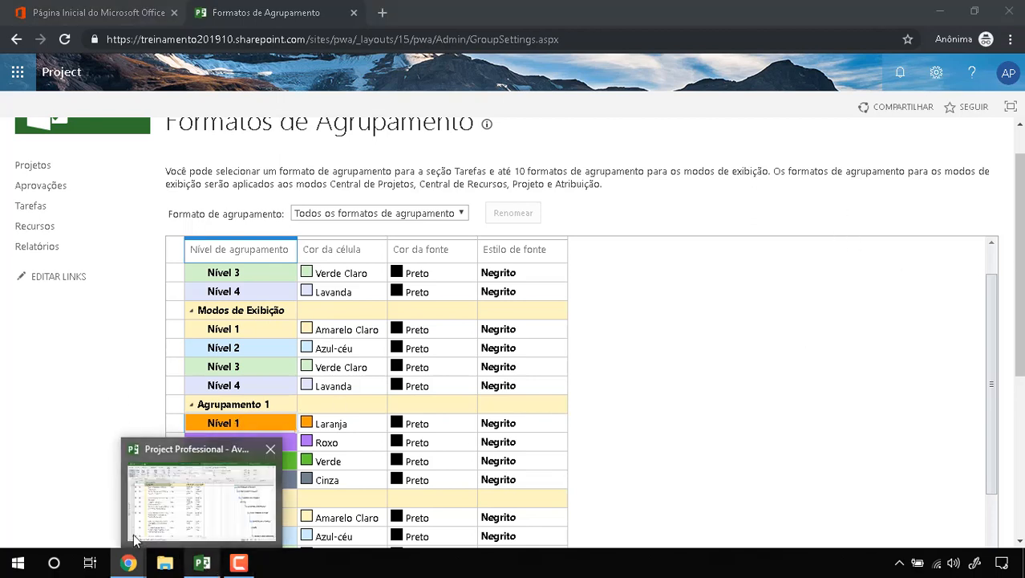
pyautogui.click(205, 564)
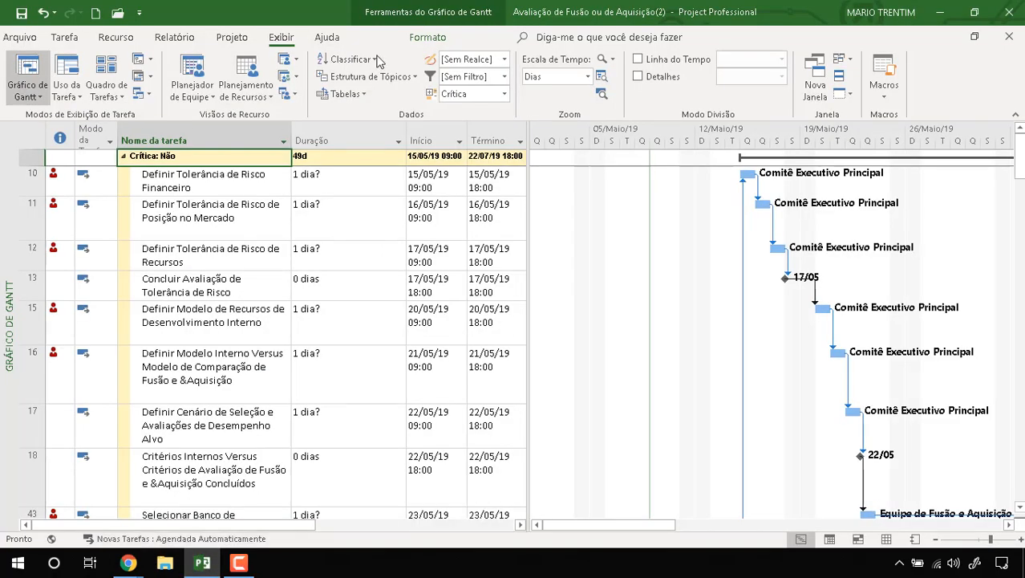
pyautogui.click(503, 60)
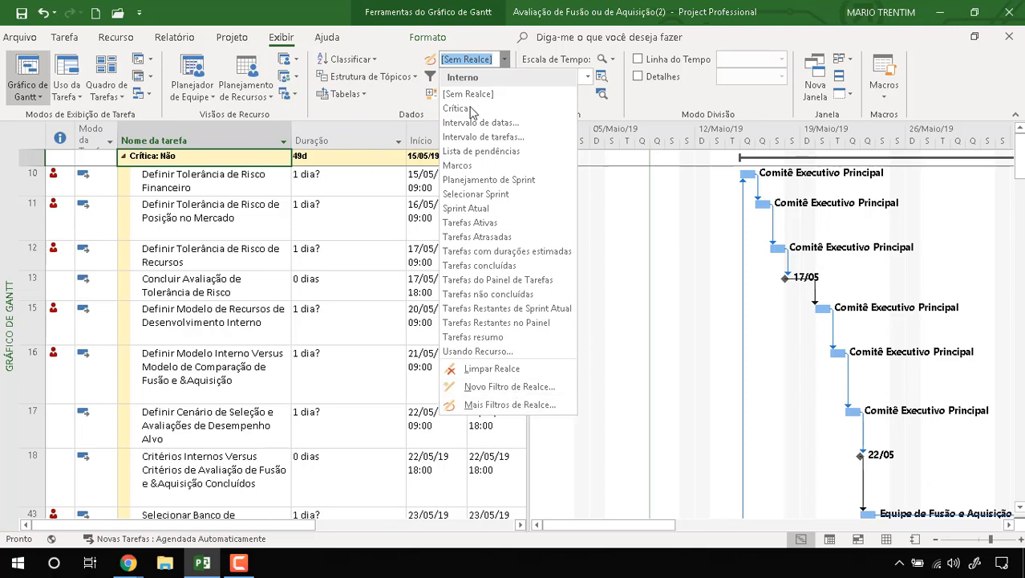
pyautogui.click(427, 37)
pyautogui.click(427, 37)
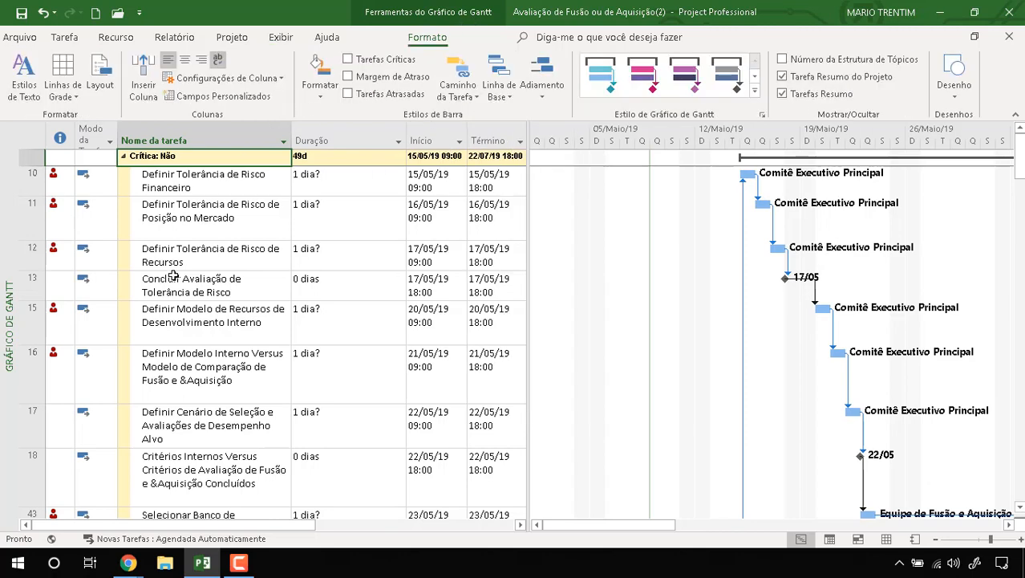
# Switch from the Gantt chart to the Planilha de Recursos view.
pyautogui.click(122, 38)
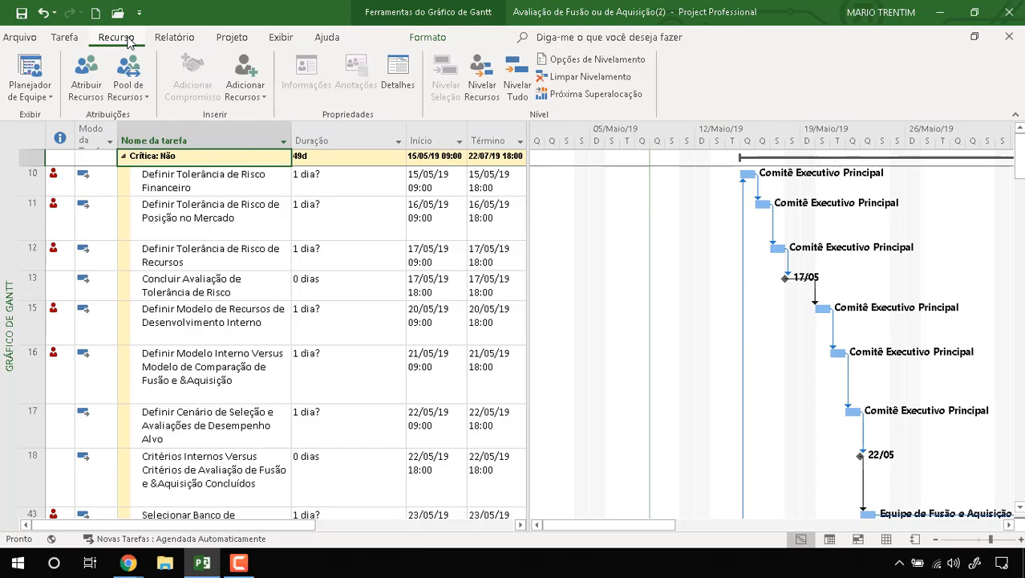
pyautogui.click(38, 102)
pyautogui.click(80, 207)
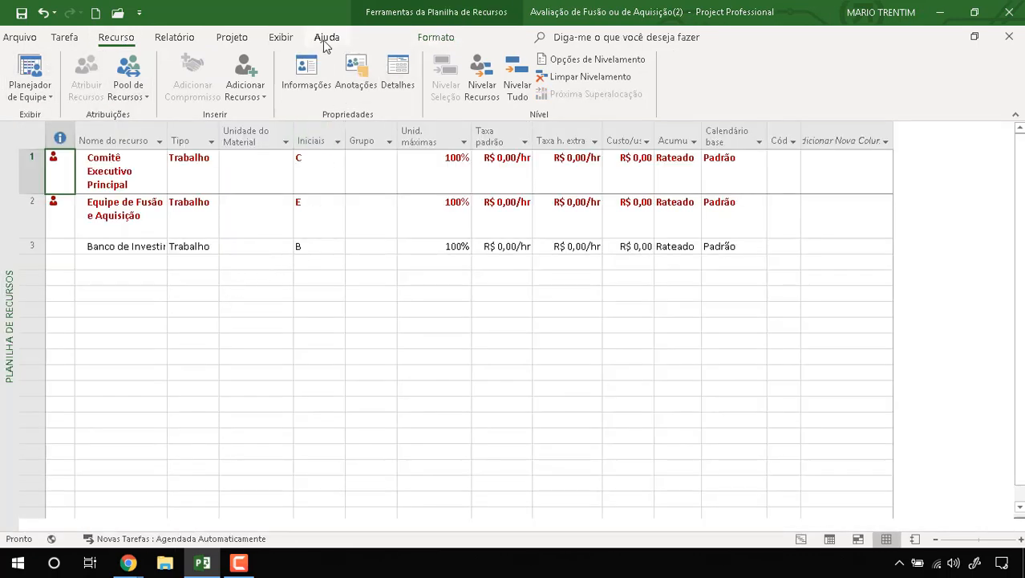
# Group the Planilha de Recursos by Grupo do recurso and select the Grupo: Sem valor heading row.
pyautogui.click(280, 38)
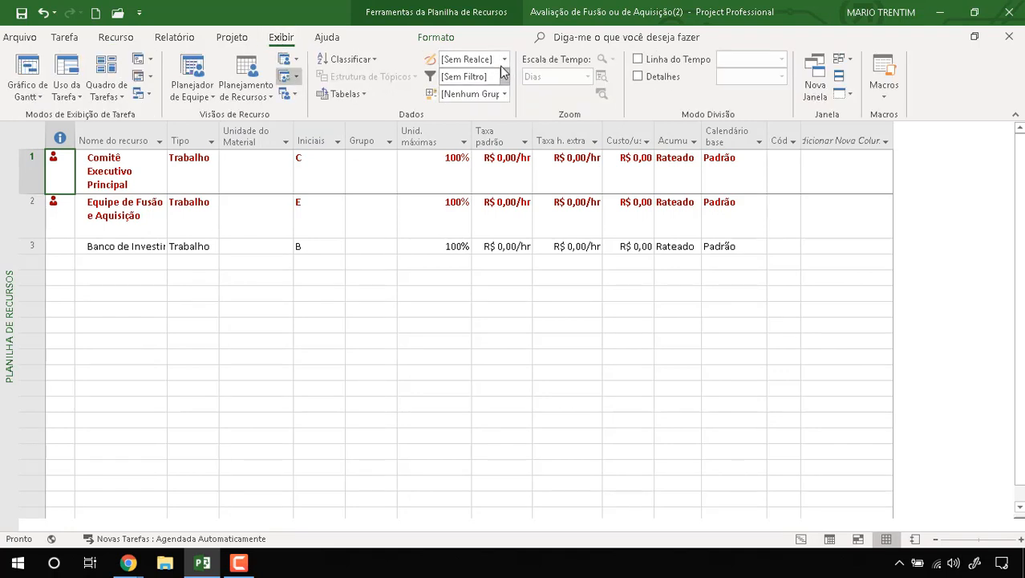
pyautogui.click(505, 94)
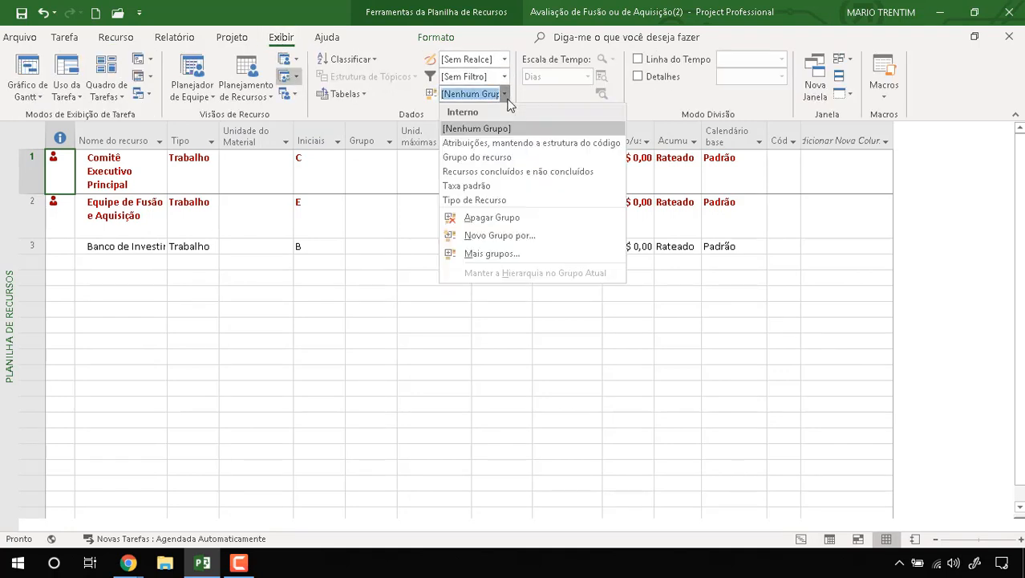
pyautogui.click(522, 157)
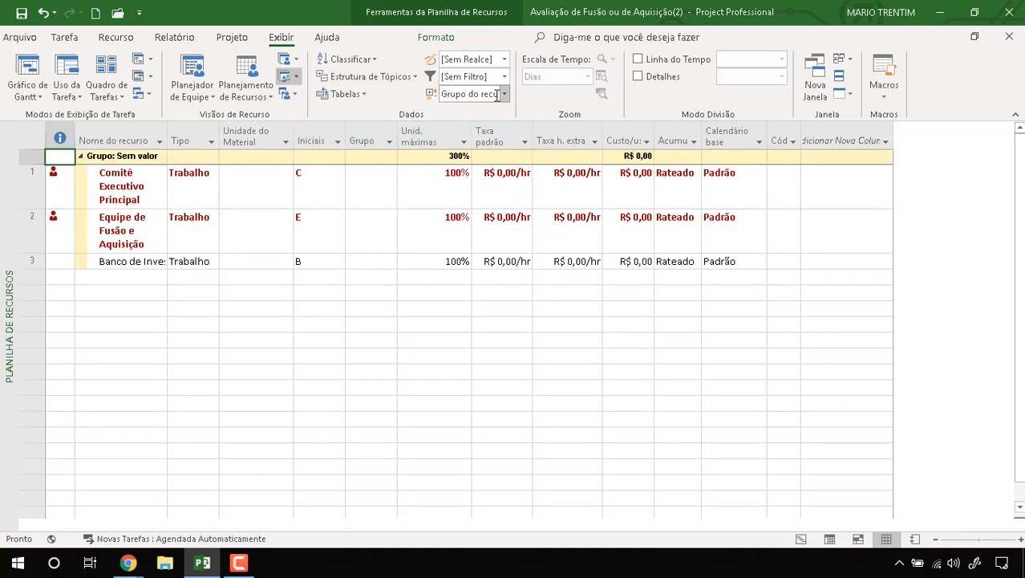
pyautogui.click(504, 96)
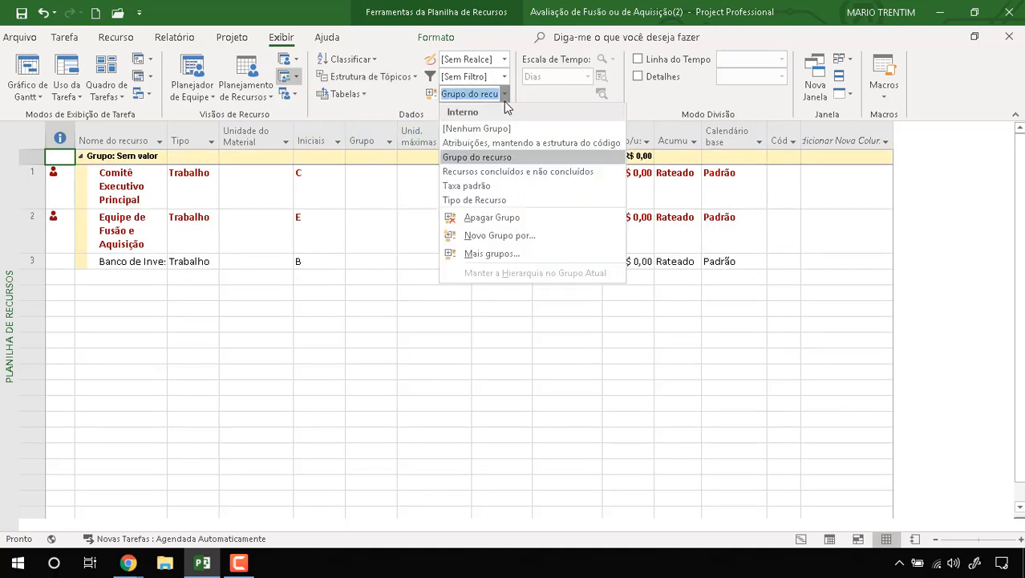
pyautogui.click(194, 253)
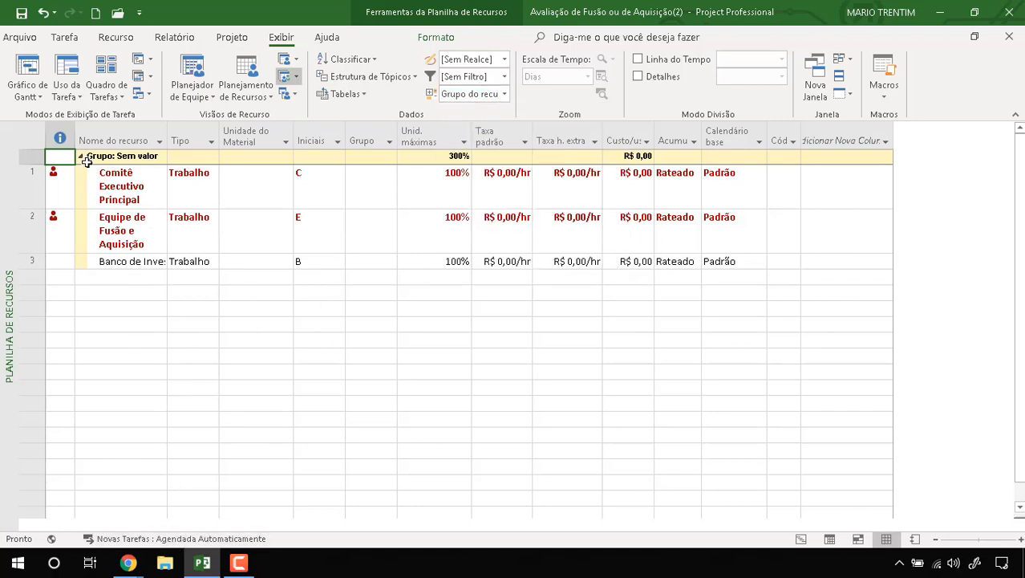
pyautogui.click(27, 156)
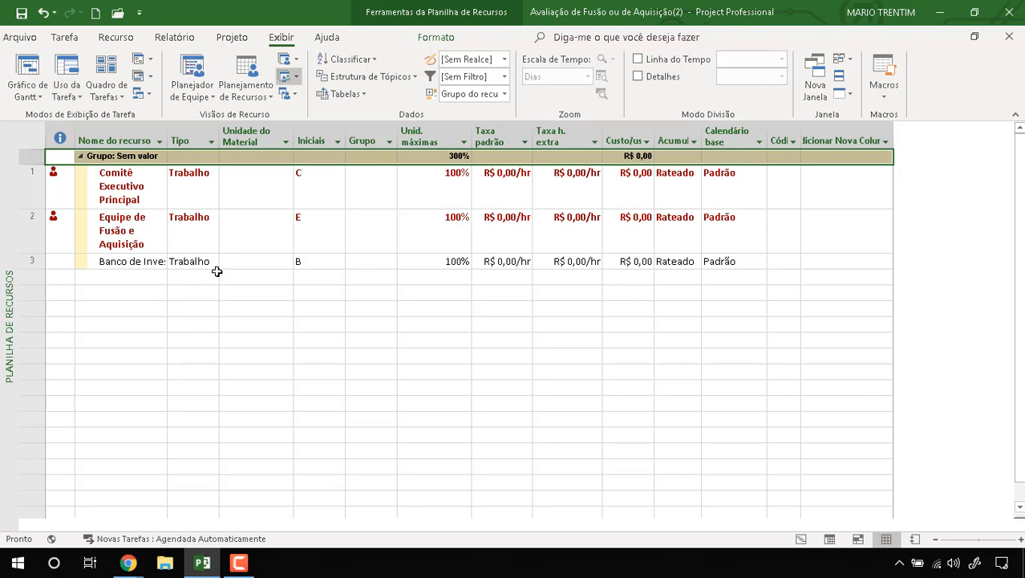
# Switch to the Project Web App window in Chrome and review the grouping levels and colours on the Formatos de Agrupamento page.
pyautogui.moveTo(130, 565)
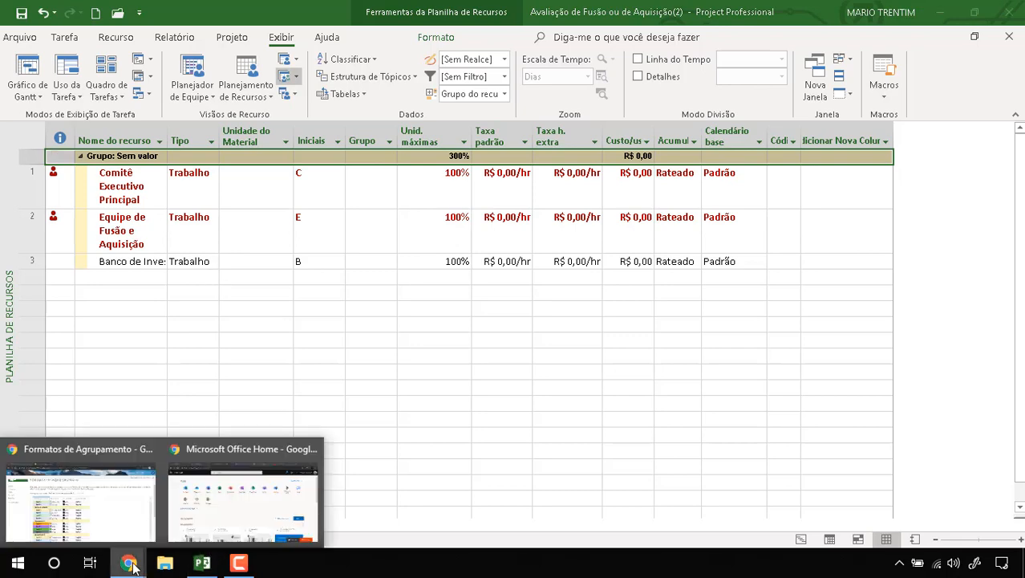
pyautogui.click(108, 517)
pyautogui.scroll(-3, 301, 411)
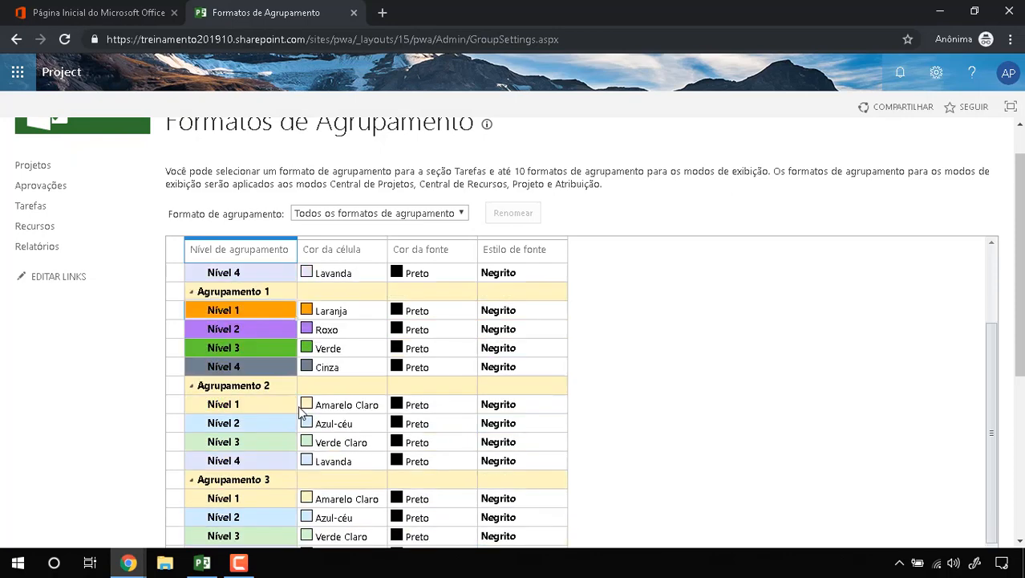
pyautogui.scroll(-3, 304, 411)
pyautogui.scroll(6, 304, 411)
pyautogui.scroll(-7, 305, 411)
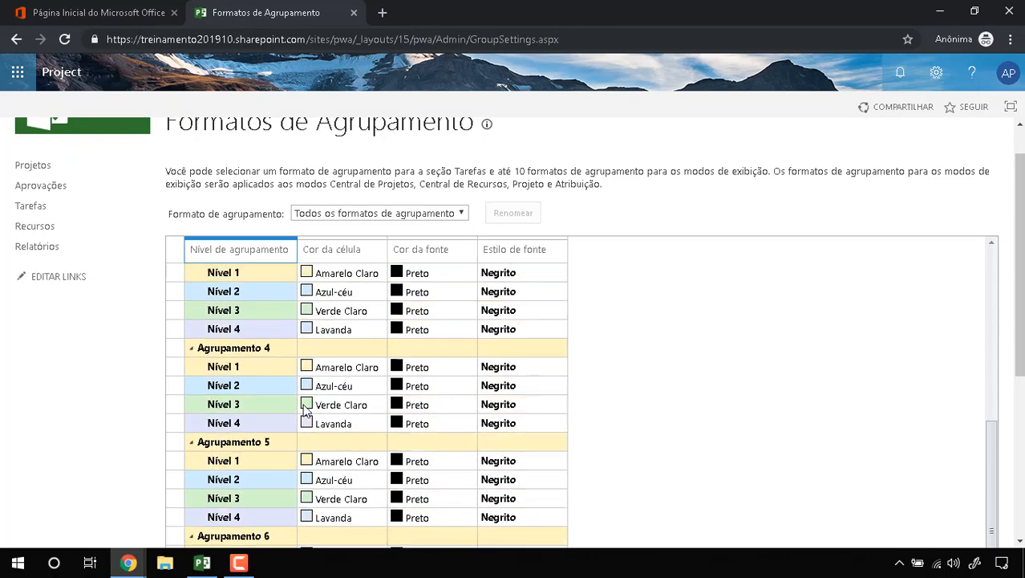
pyautogui.scroll(-3, 305, 411)
pyautogui.scroll(8, 305, 410)
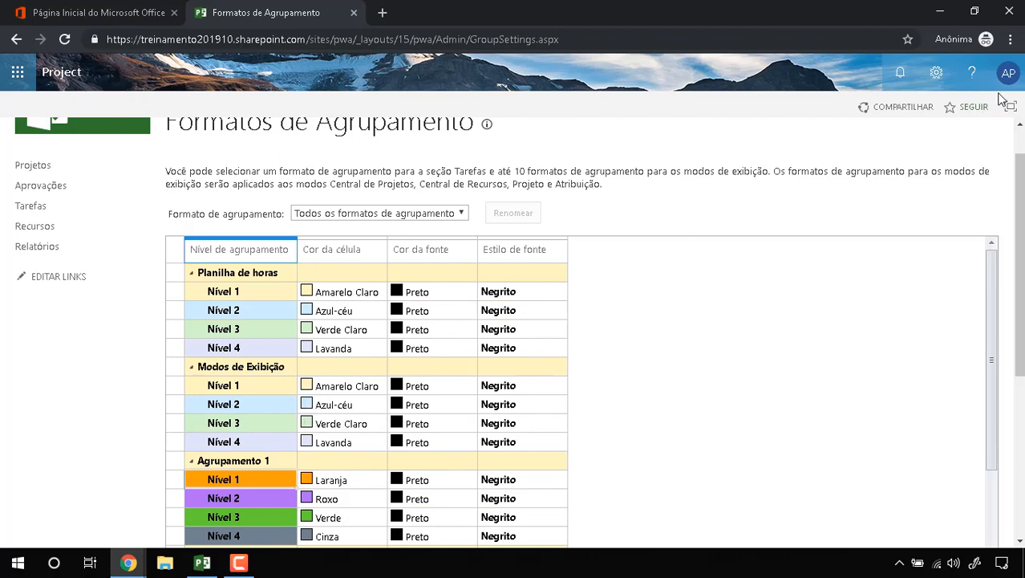
# Open the Configurações do PWA page from the site's settings.
pyautogui.click(936, 72)
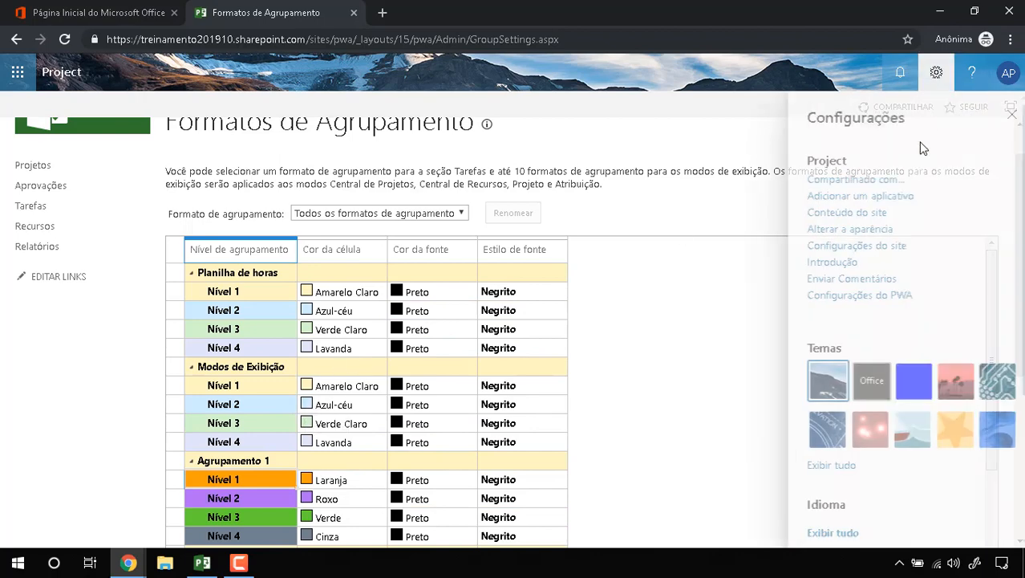
pyautogui.click(840, 293)
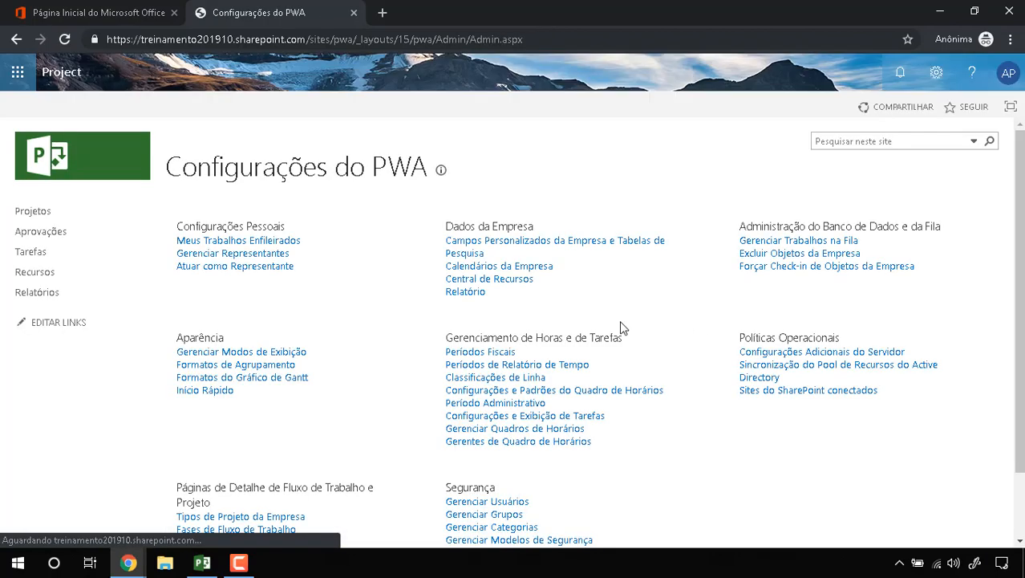